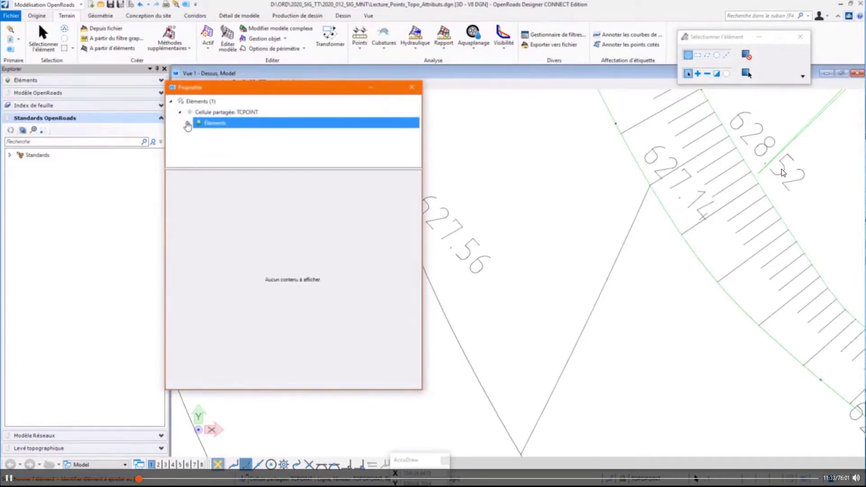
Step: Inspect the MAT and ALT attributes attached to the selected TCPOINT cell and move the Properties window aside
{"action": "left_click", "coordinate": [188, 124]}
{"action": "left_click", "coordinate": [235, 133]}
{"action": "left_click", "coordinate": [201, 196]}
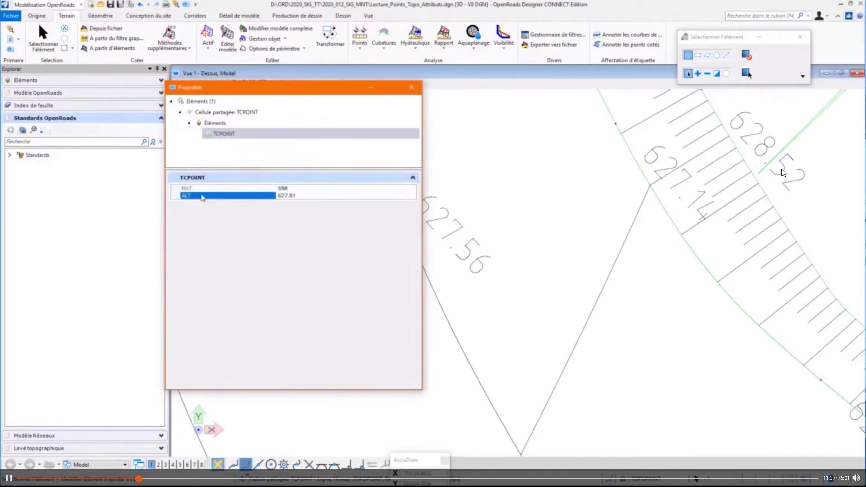
{"action": "left_click_drag", "start_coordinate": [299, 196], "coordinate": [258, 196]}
{"action": "left_click_drag", "start_coordinate": [256, 94], "coordinate": [187, 148]}
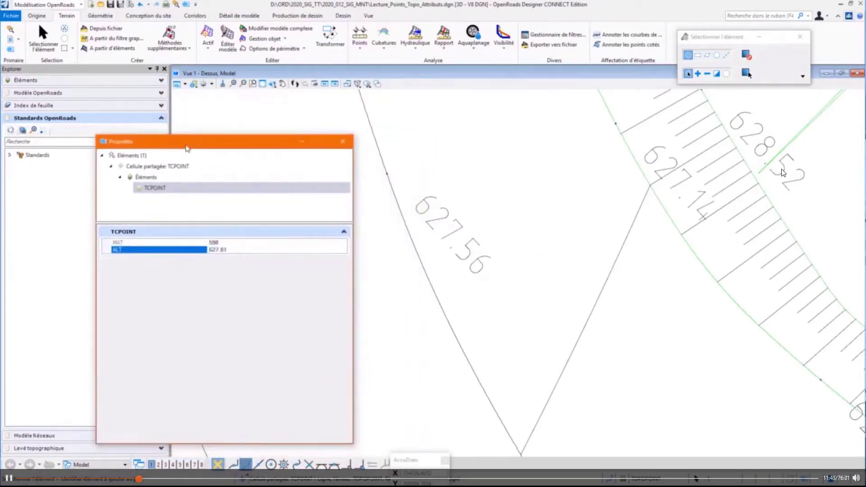
Step: Inspect the TCPOINT attributes of the survey point beside the 627.56 label and close the properties
{"action": "left_click", "coordinate": [387, 175]}
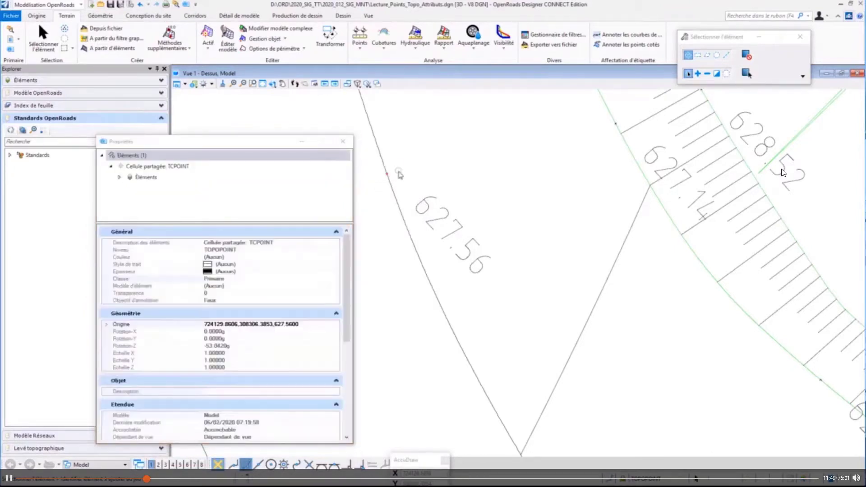
{"action": "left_click", "coordinate": [119, 177]}
{"action": "left_click", "coordinate": [142, 187]}
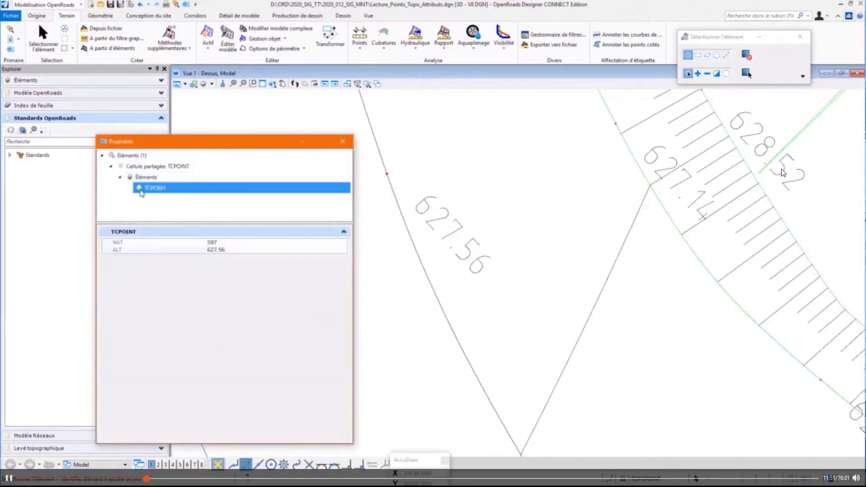
{"action": "left_click", "coordinate": [140, 251]}
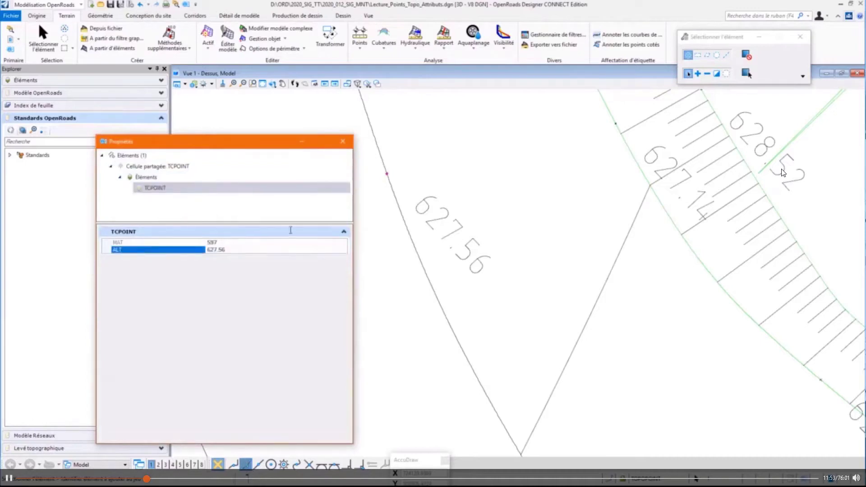
{"action": "left_click", "coordinate": [343, 141]}
Step: Search the commands for "rapport", open the Rapports manager and select the Points_Topo_ALT report definition
{"action": "left_click", "coordinate": [754, 16]}
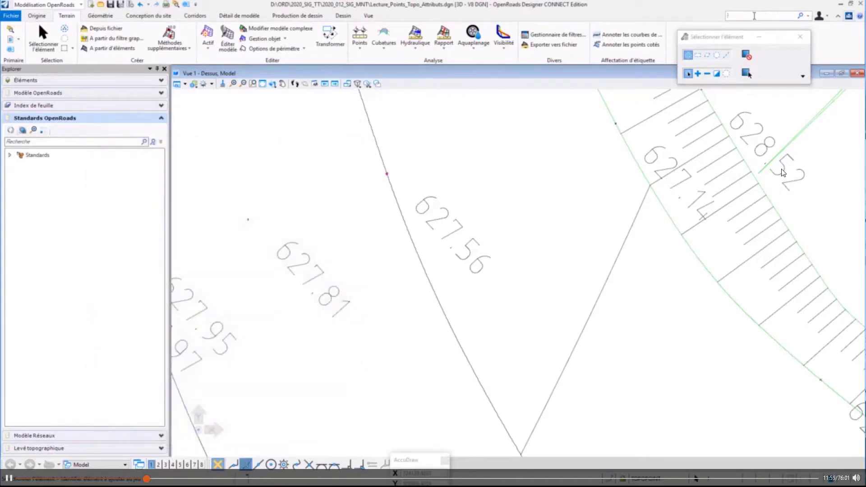
{"action": "type", "text": "rapport"}
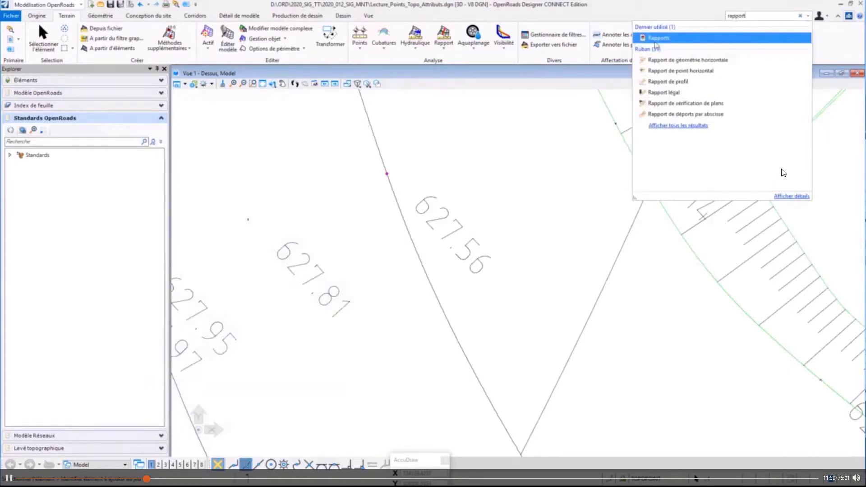
{"action": "key", "text": "Return"}
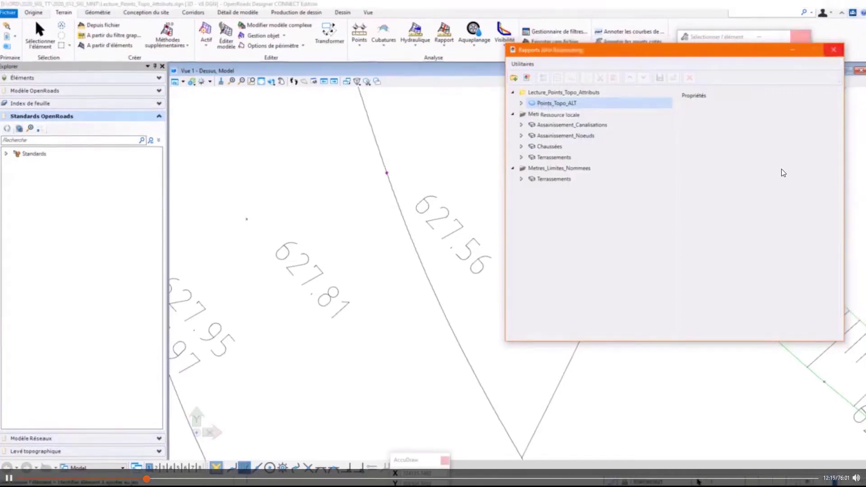
{"action": "left_click", "coordinate": [553, 103]}
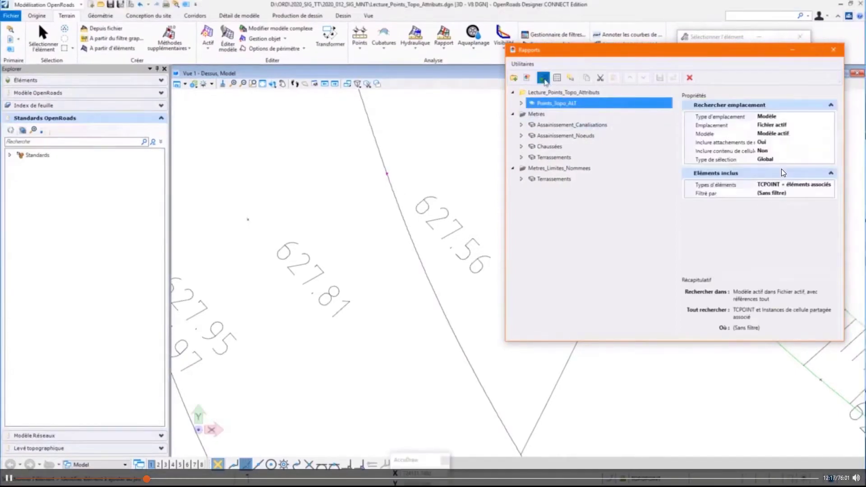
Step: Preview the Points_Topo_ALT report with its Coord_X, Coord_Y and ALT columns, and close the preview
{"action": "left_click", "coordinate": [544, 80]}
{"action": "left_click_drag", "start_coordinate": [567, 145], "coordinate": [537, 130]}
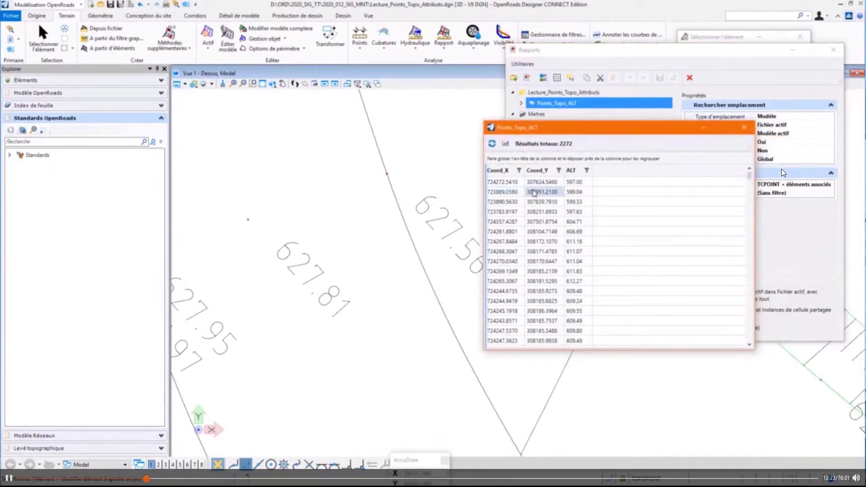
{"action": "left_click", "coordinate": [744, 127]}
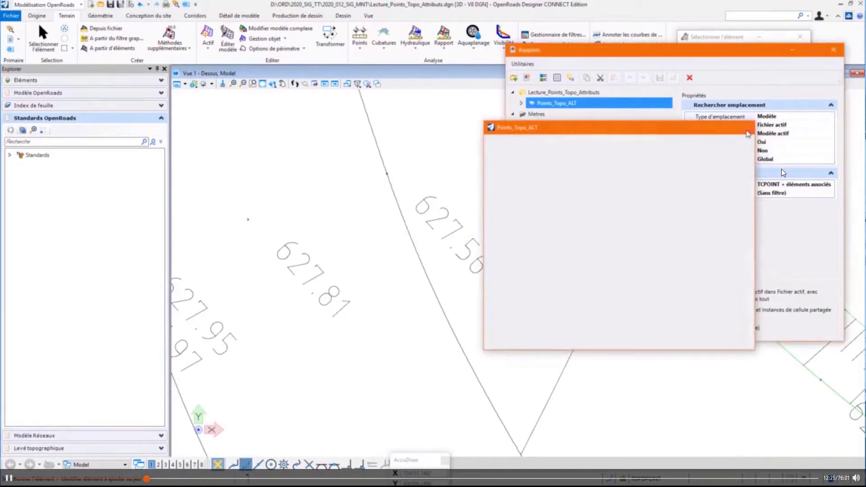
Step: Export the report as the comma-delimited file Points_Topo_ALT.csv, overwriting the existing one, and close the Rapports manager
{"action": "left_click", "coordinate": [571, 78]}
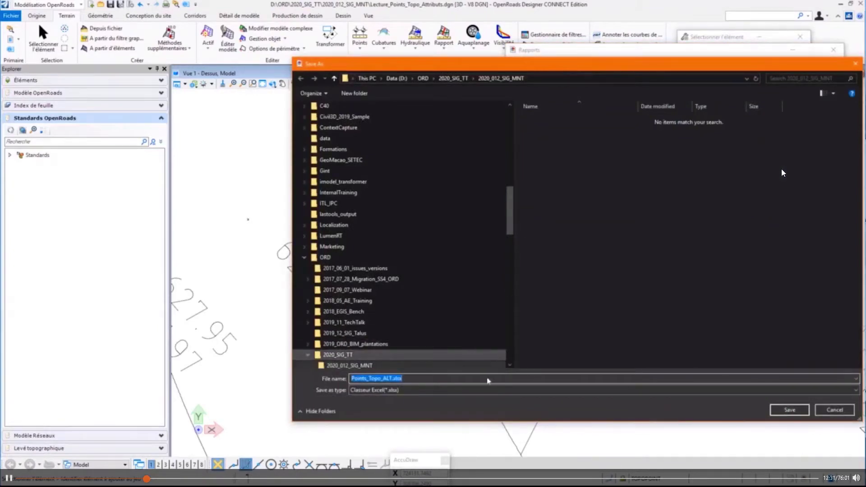
{"action": "left_click", "coordinate": [478, 390]}
{"action": "left_click", "coordinate": [462, 426]}
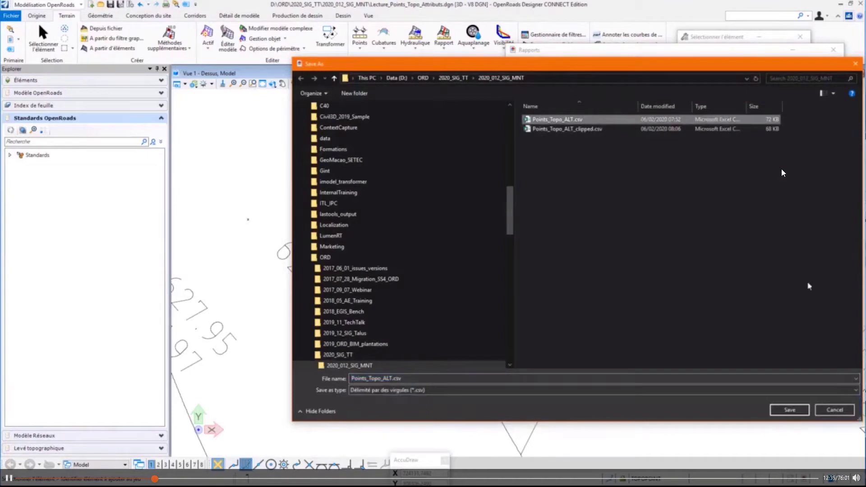
{"action": "left_click", "coordinate": [789, 410]}
{"action": "left_click", "coordinate": [455, 247]}
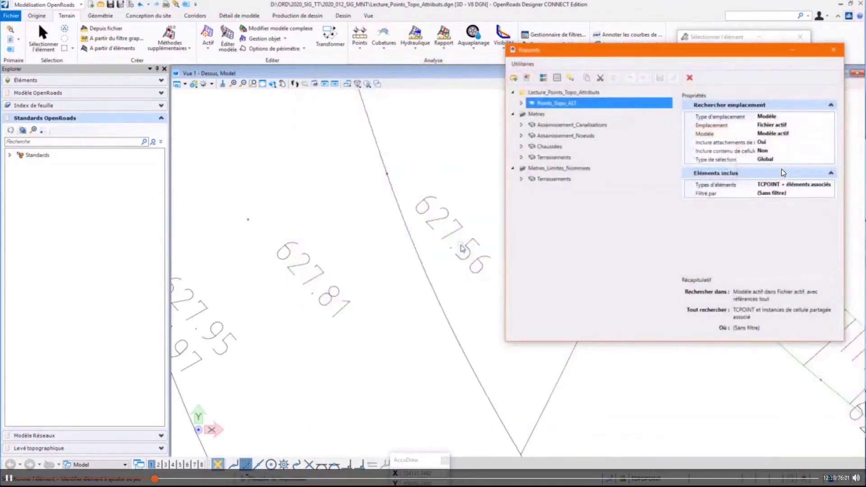
{"action": "left_click", "coordinate": [832, 52]}
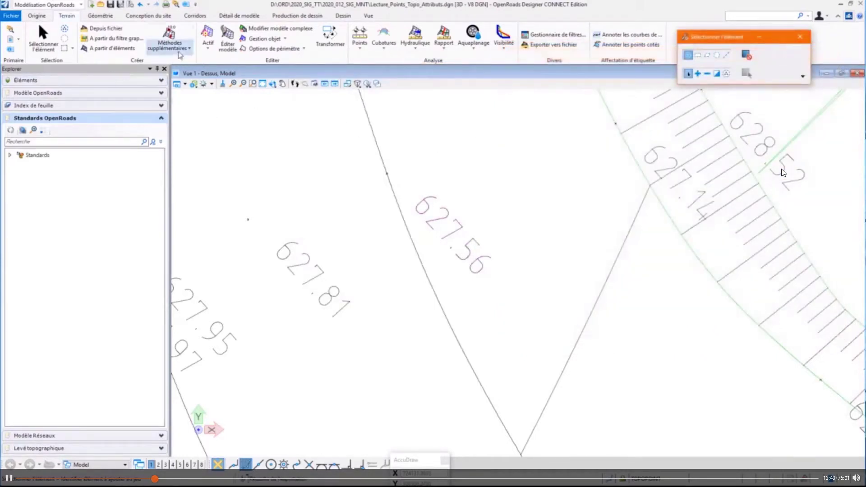
Step: Start creating a terrain model from an ASCII file, using the newly exported Points_Topo_ALT.csv as the source
{"action": "left_click", "coordinate": [180, 53]}
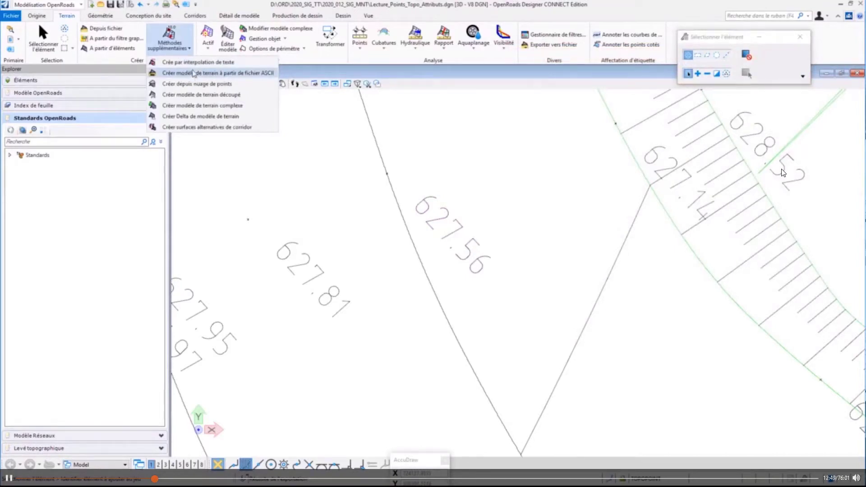
{"action": "left_click", "coordinate": [194, 73]}
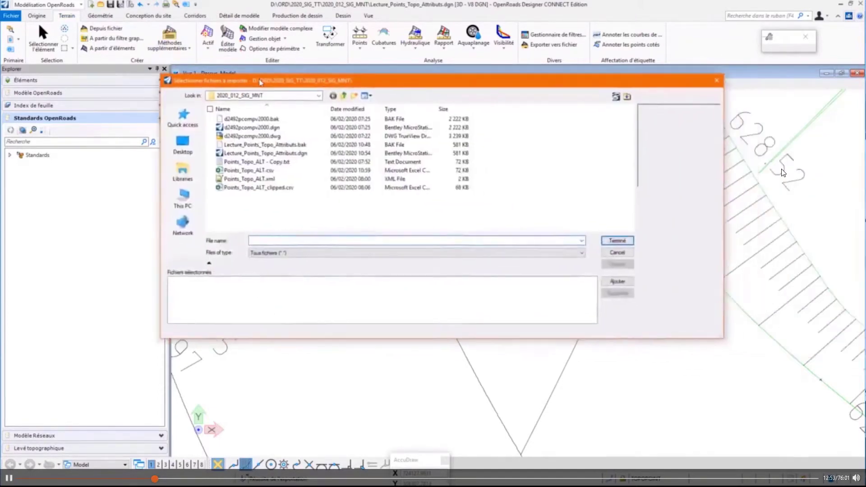
{"action": "left_click", "coordinate": [247, 171]}
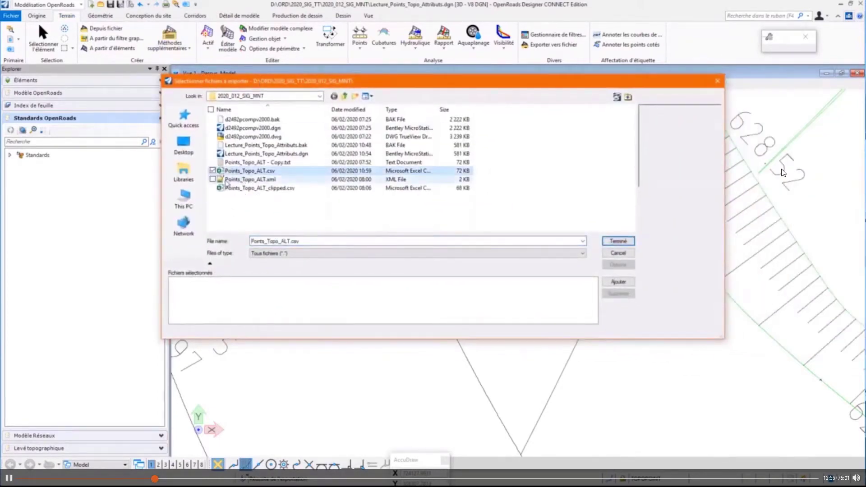
{"action": "left_click", "coordinate": [348, 110]}
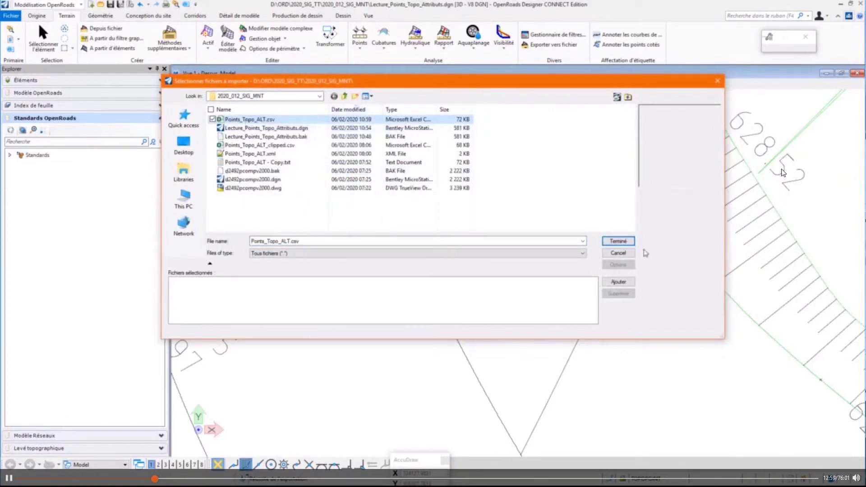
{"action": "left_click", "coordinate": [617, 241]}
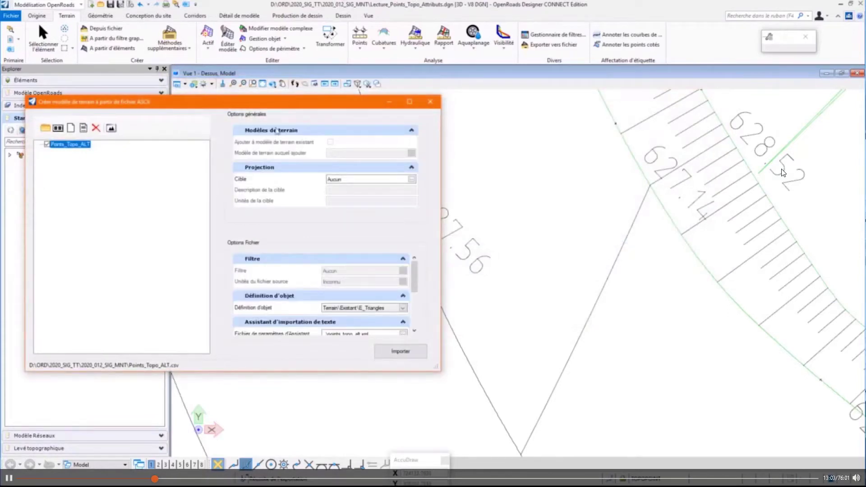
Step: Open the text import settings, set the first line to import to 1 to check the header, and set it back to 2
{"action": "left_click", "coordinate": [82, 130]}
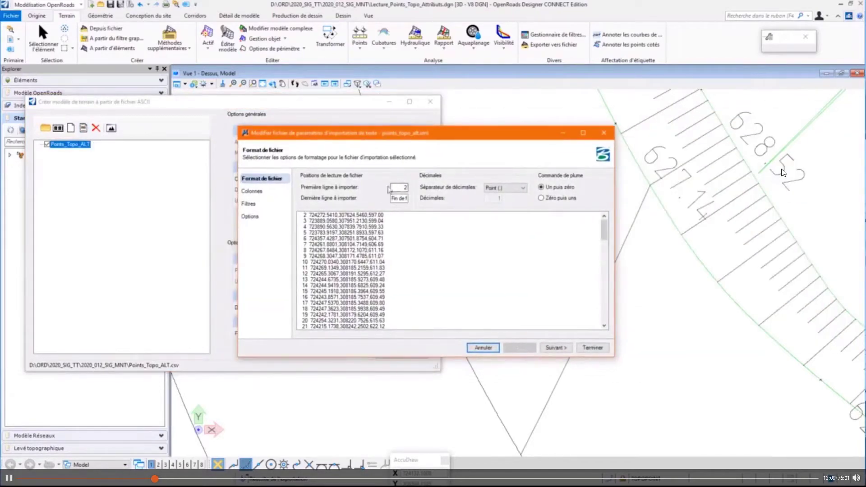
{"action": "left_click", "coordinate": [403, 187]}
{"action": "type", "text": "1"}
{"action": "key", "text": "Tab"}
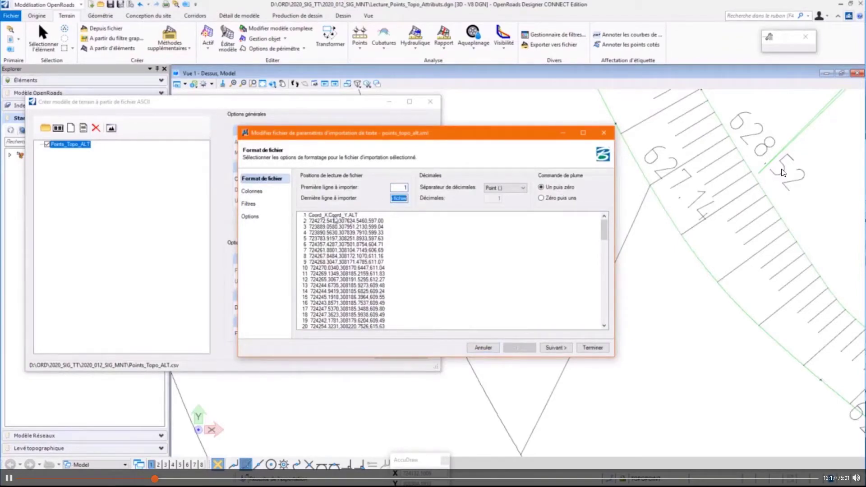
{"action": "left_click", "coordinate": [404, 187]}
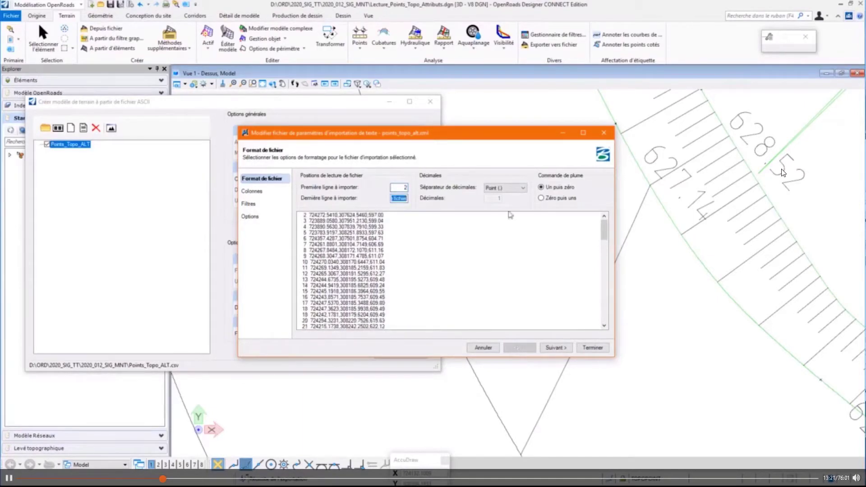
Step: Review the import wizard's column separators, the Coord. X, Coord. Y and Altitude column types, and the filter and coordinate system options
{"action": "left_click", "coordinate": [555, 348]}
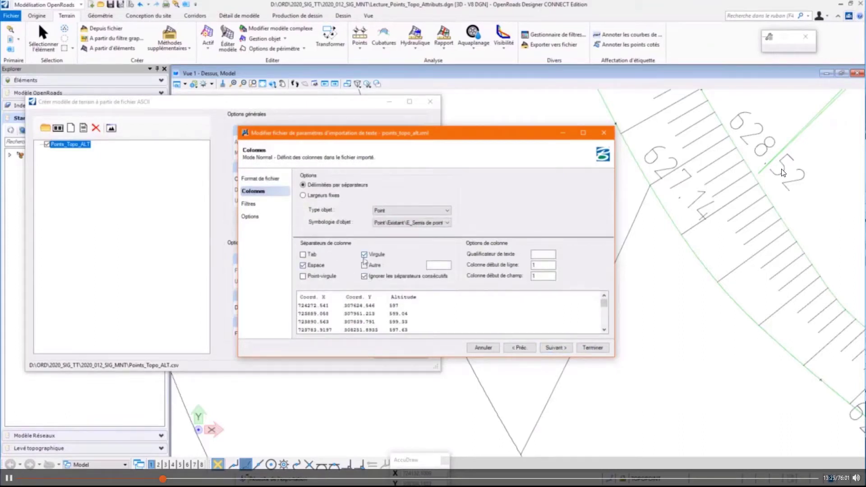
{"action": "left_click", "coordinate": [331, 298]}
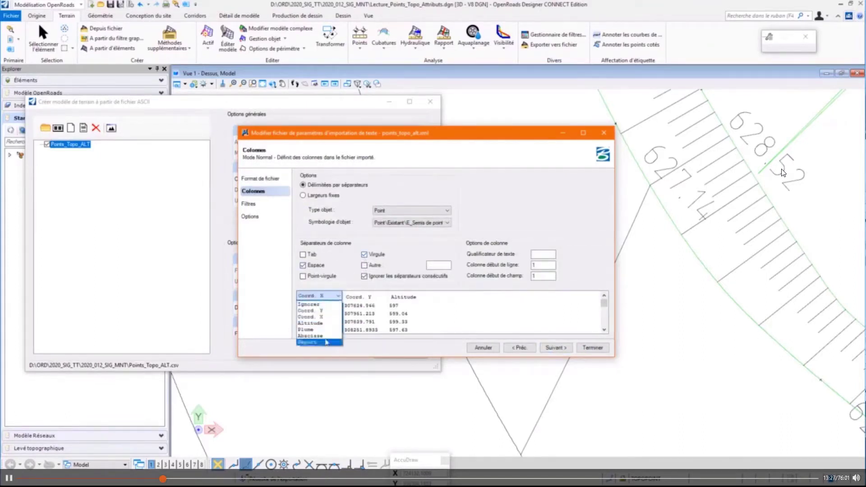
{"action": "left_click", "coordinate": [328, 298]}
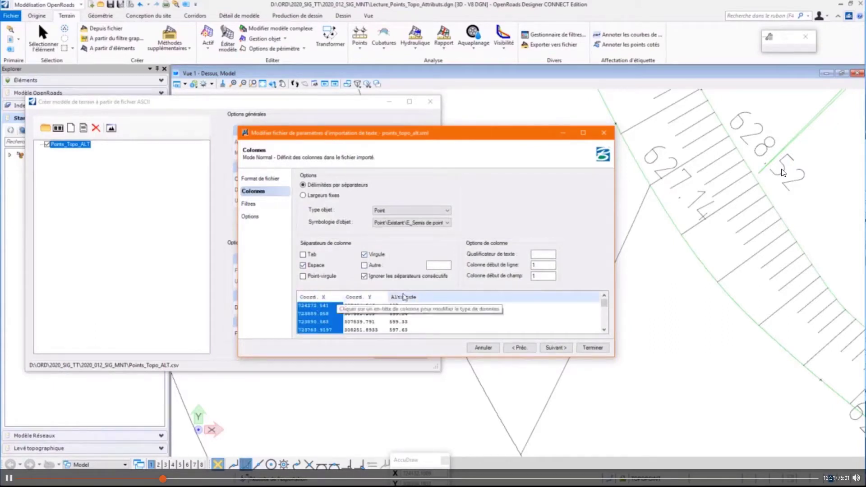
{"action": "left_click", "coordinate": [556, 347]}
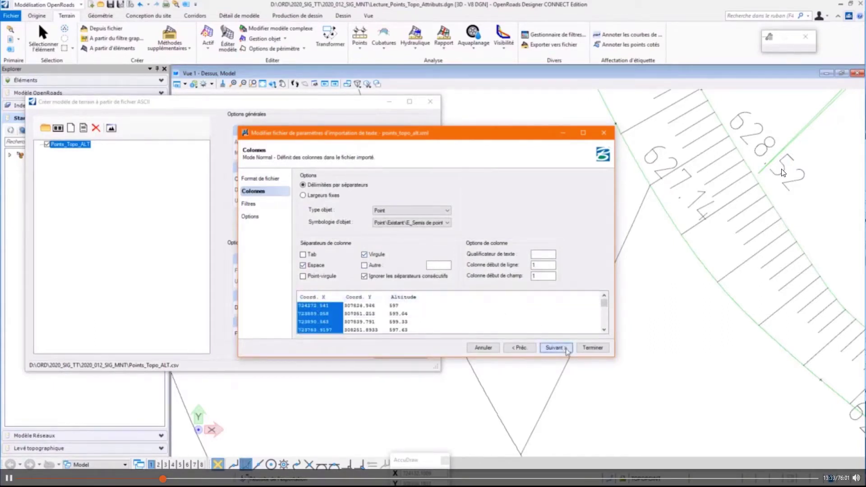
{"action": "left_click", "coordinate": [566, 349]}
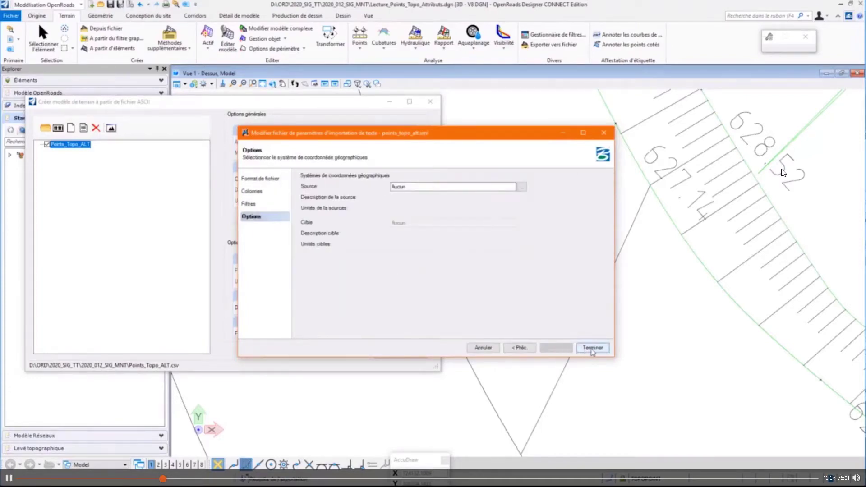
Step: Finish the text import wizard and save its settings over the existing points_topo_alt.xml file
{"action": "left_click", "coordinate": [590, 348]}
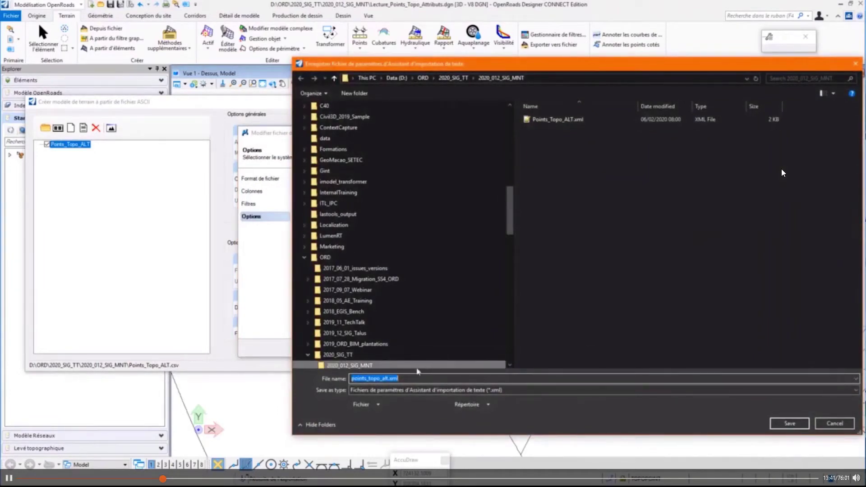
{"action": "left_click", "coordinate": [789, 423]}
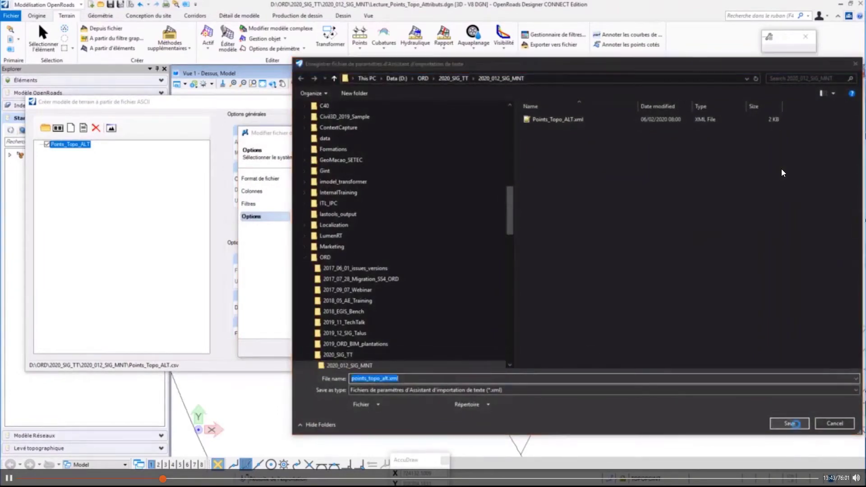
{"action": "left_click", "coordinate": [454, 251]}
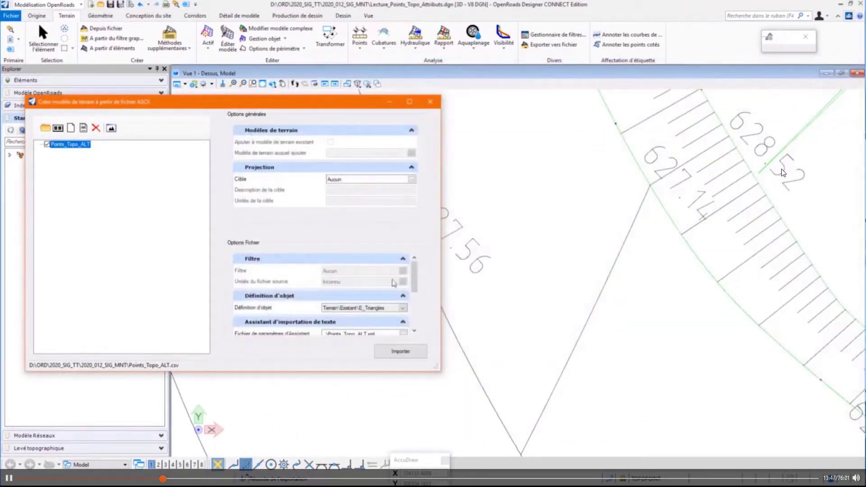
Step: Check the triangulation options, import the terrain model from Points_Topo_ALT, and close the ASCII import window
{"action": "scroll", "coordinate": [390, 259], "scroll_direction": "down", "scroll_amount": 1}
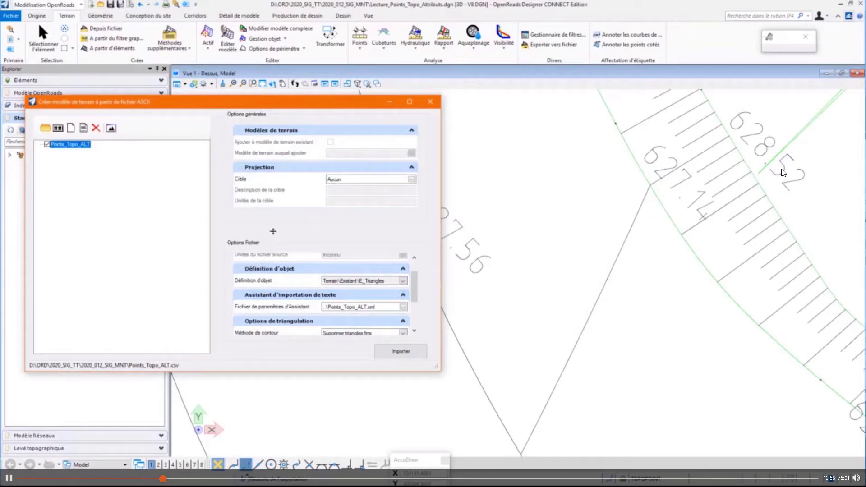
{"action": "left_click_drag", "start_coordinate": [416, 284], "coordinate": [416, 308]}
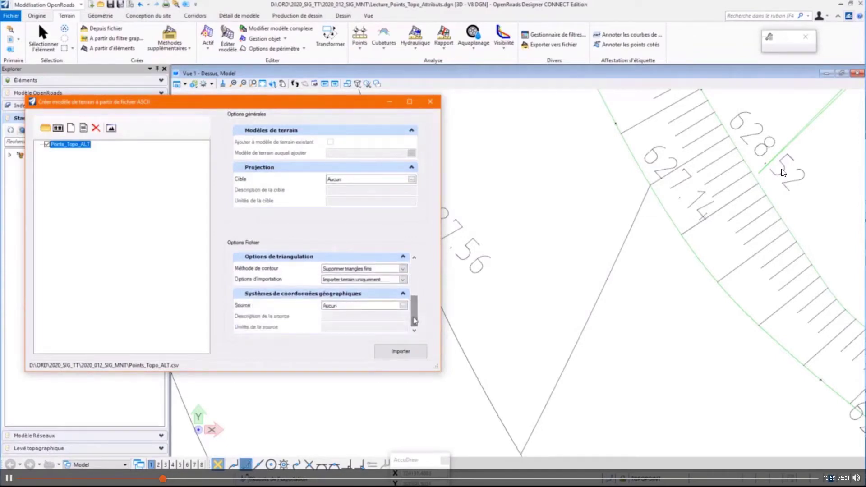
{"action": "left_click", "coordinate": [399, 354]}
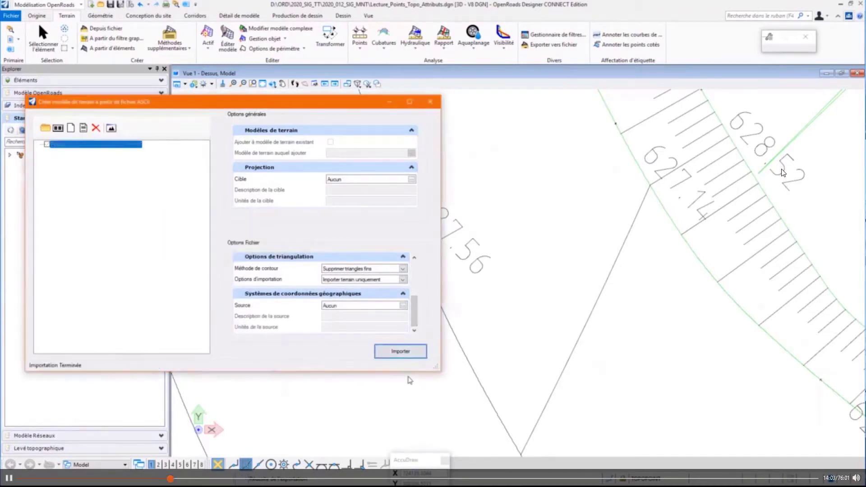
{"action": "left_click", "coordinate": [429, 104]}
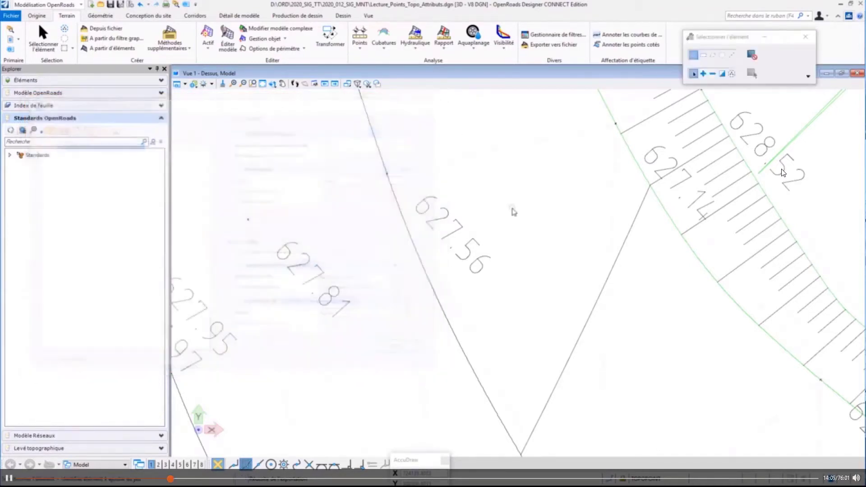
Step: Examine the imported terrain model's triangles against the altitude labels, from the road area to the outer edge of the model
{"action": "scroll", "coordinate": [607, 230], "scroll_direction": "down", "scroll_amount": 4}
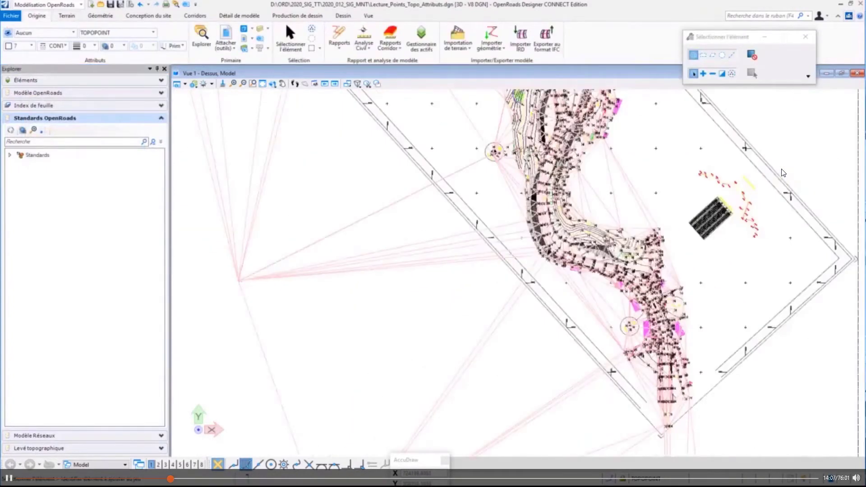
{"action": "scroll", "coordinate": [600, 205], "scroll_direction": "up", "scroll_amount": 4}
{"action": "scroll", "coordinate": [430, 293], "scroll_direction": "up", "scroll_amount": 6}
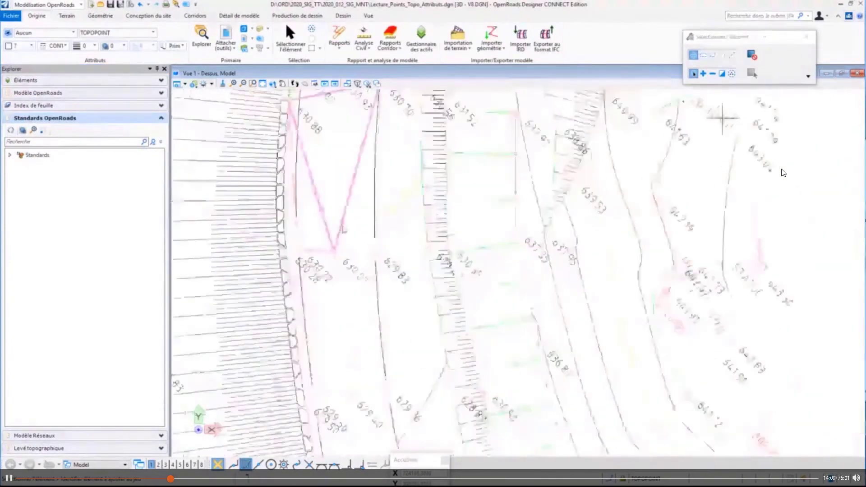
{"action": "middle_click_drag", "start_coordinate": [429, 292], "coordinate": [481, 295], "text": "shift"}
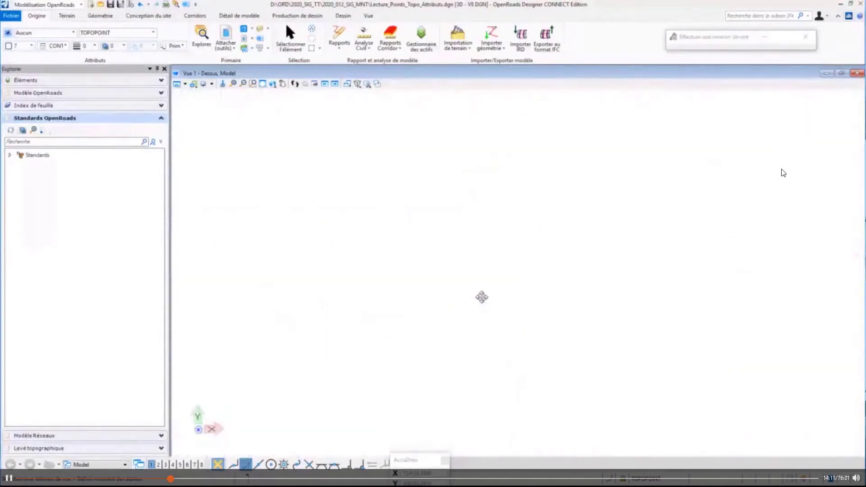
{"action": "left_click", "coordinate": [282, 84]}
{"action": "left_click", "coordinate": [306, 109]}
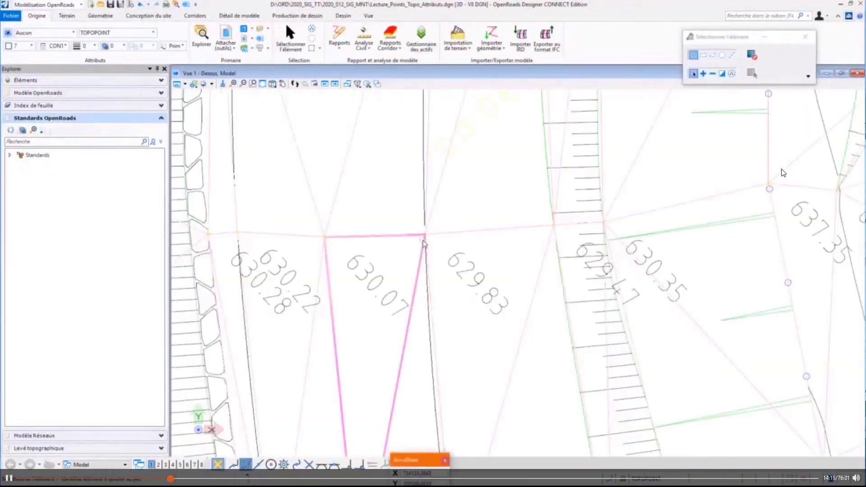
{"action": "left_click", "coordinate": [469, 275]}
{"action": "scroll", "coordinate": [444, 261], "scroll_direction": "up", "scroll_amount": 3}
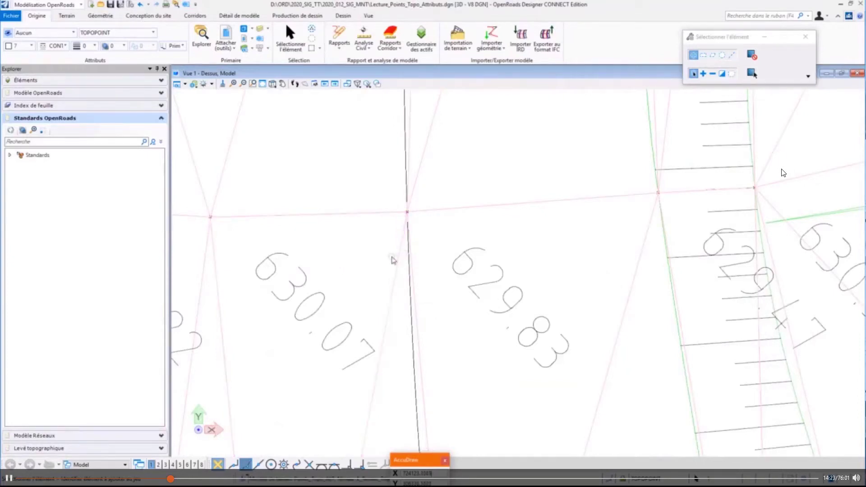
{"action": "scroll", "coordinate": [393, 260], "scroll_direction": "down", "scroll_amount": 3}
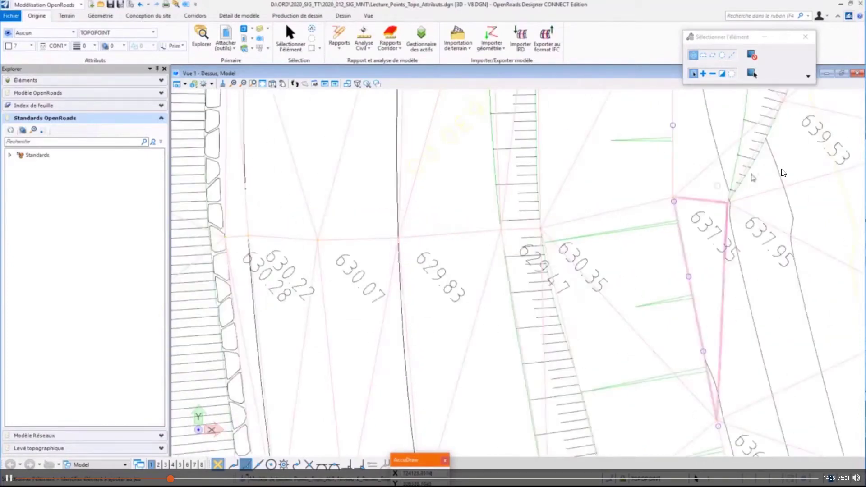
{"action": "scroll", "coordinate": [658, 198], "scroll_direction": "down", "scroll_amount": 5}
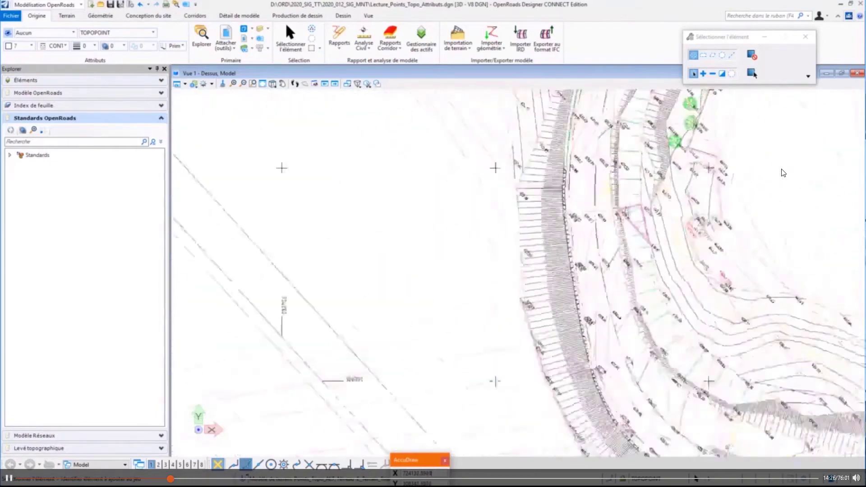
{"action": "scroll", "coordinate": [622, 208], "scroll_direction": "down", "scroll_amount": 2}
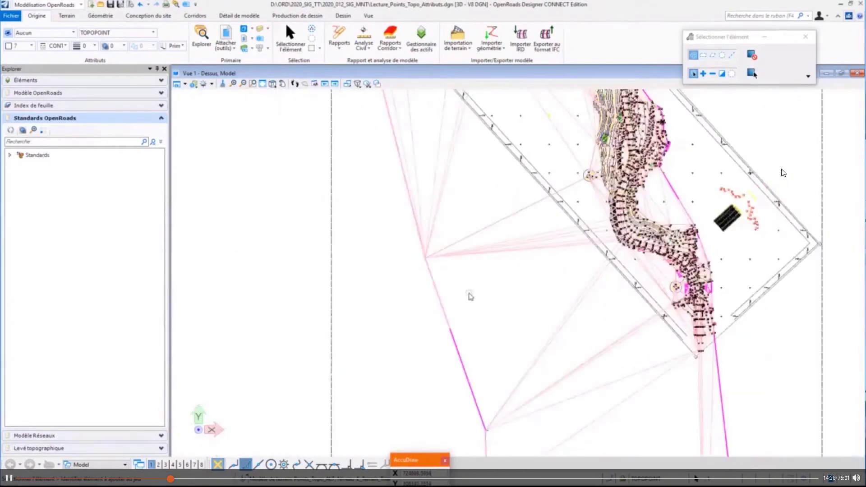
Step: Set the Points_Topo_ALT terrain model's edge method to maximum edge length (Longueur d'arête max) with a length of 10
{"action": "left_click", "coordinate": [441, 305]}
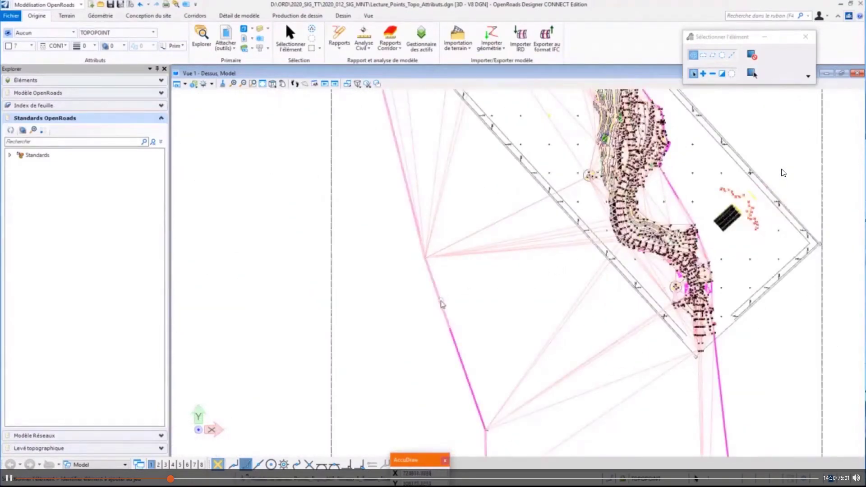
{"action": "mouse_move", "coordinate": [450, 299]}
{"action": "left_click", "coordinate": [476, 262]}
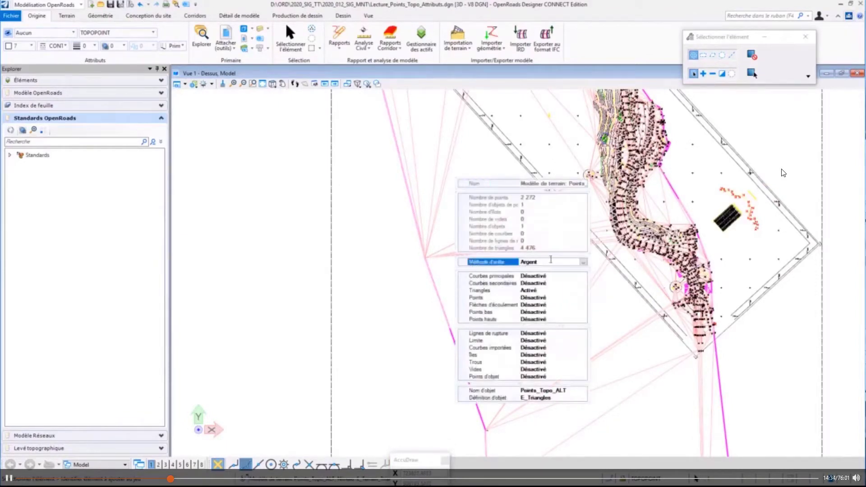
{"action": "left_click", "coordinate": [582, 262]}
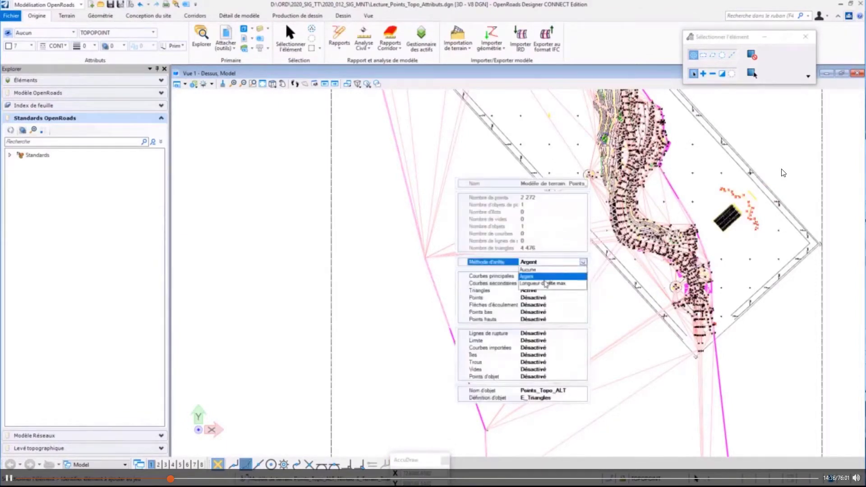
{"action": "left_click", "coordinate": [545, 283]}
{"action": "left_click", "coordinate": [554, 270]}
{"action": "type", "text": "10"}
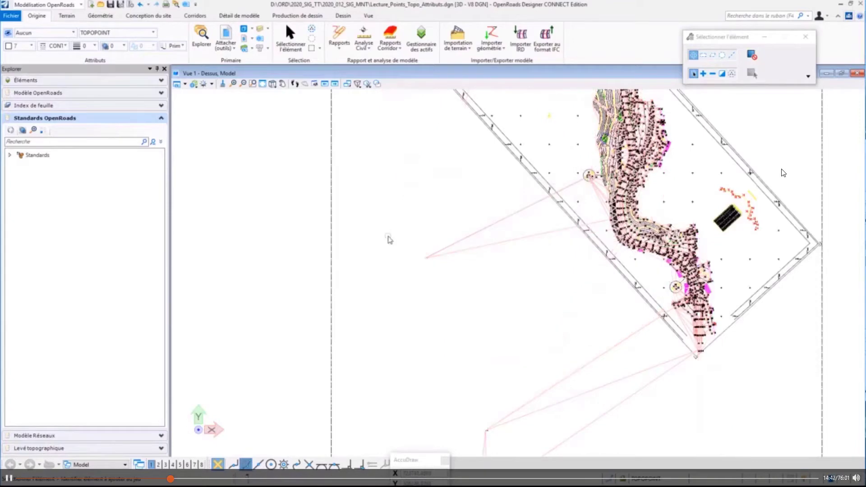
{"action": "scroll", "coordinate": [521, 210], "scroll_direction": "down", "scroll_amount": 4}
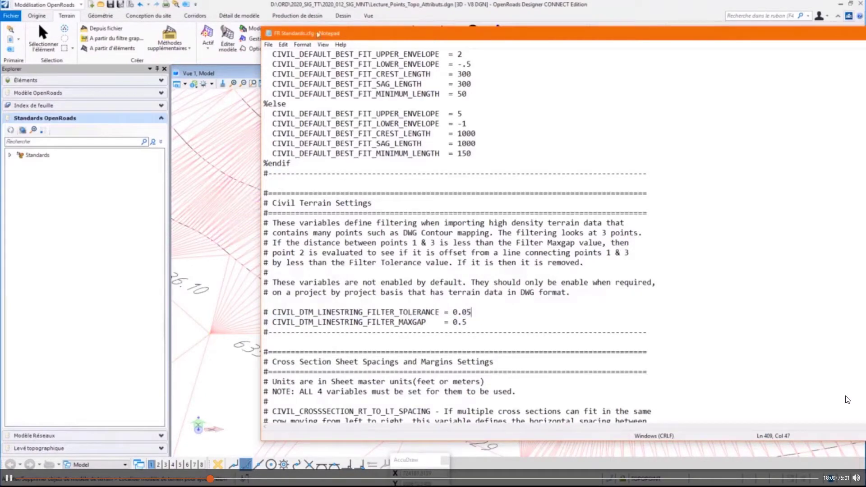
Step: Measure the distance between two neighbouring vertices on a contour line and inspect the dense triangulation around the contours
{"action": "key", "text": "Right"}
{"action": "scroll", "coordinate": [314, 253], "scroll_direction": "up", "scroll_amount": 5}
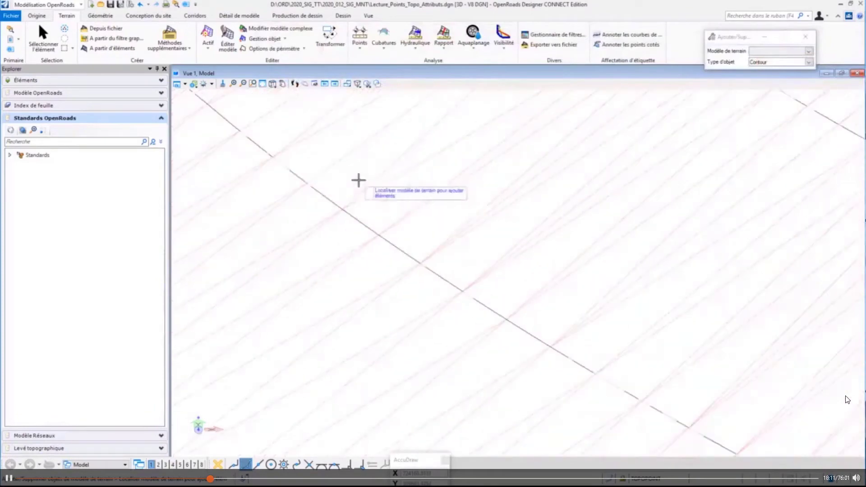
{"action": "right_click", "coordinate": [364, 188]}
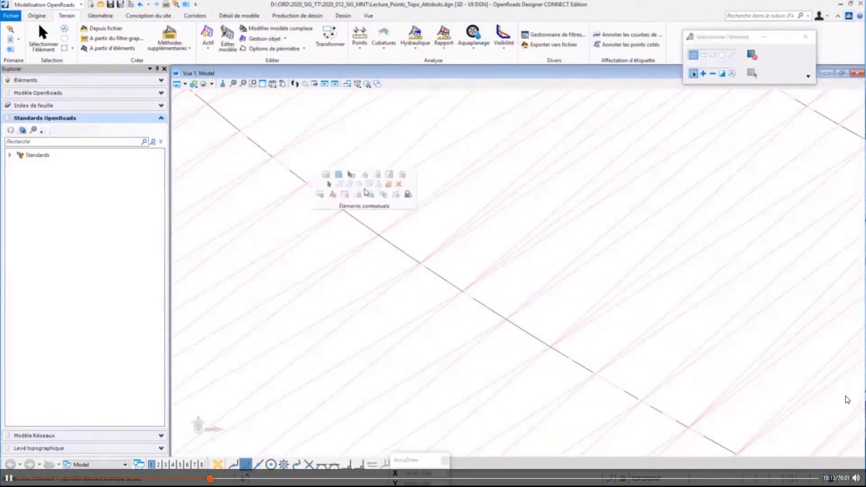
{"action": "left_click", "coordinate": [321, 196]}
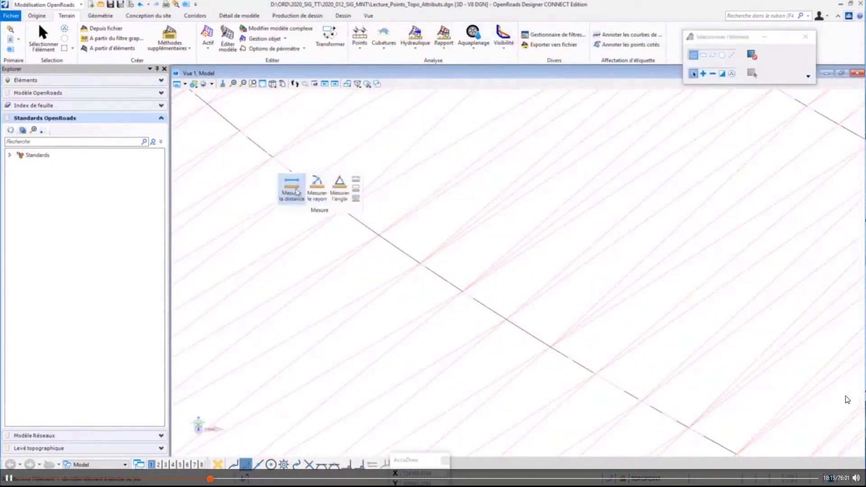
{"action": "left_click", "coordinate": [291, 190]}
{"action": "left_click", "coordinate": [304, 183]}
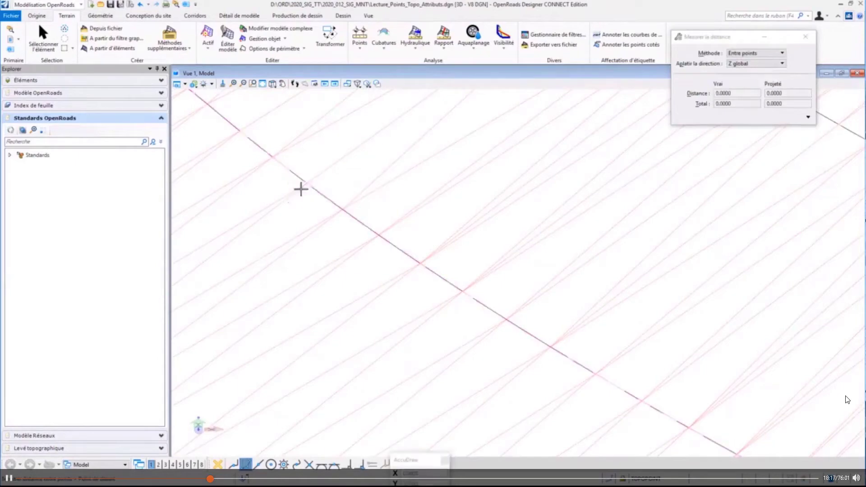
{"action": "left_click", "coordinate": [343, 209]}
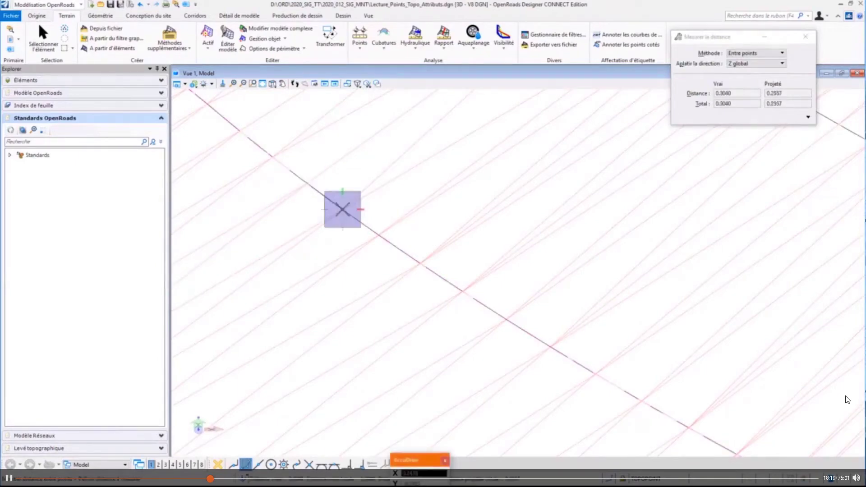
{"action": "right_click", "coordinate": [341, 208]}
{"action": "scroll", "coordinate": [339, 207], "scroll_direction": "down", "scroll_amount": 7}
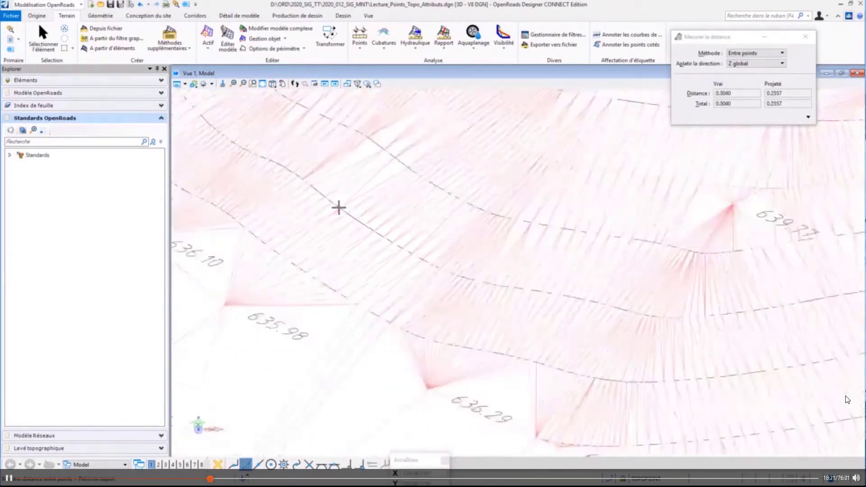
{"action": "scroll", "coordinate": [339, 207], "scroll_direction": "down", "scroll_amount": 10}
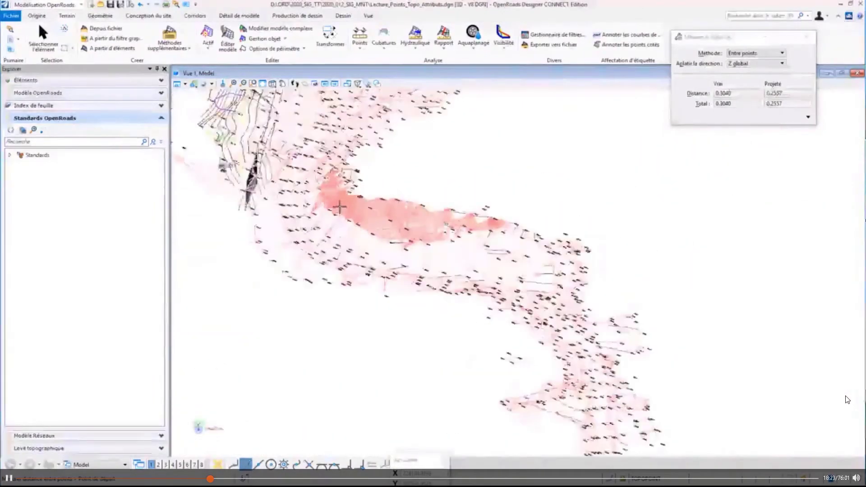
{"action": "scroll", "coordinate": [340, 205], "scroll_direction": "up", "scroll_amount": 6}
{"action": "scroll", "coordinate": [340, 205], "scroll_direction": "up", "scroll_amount": 5}
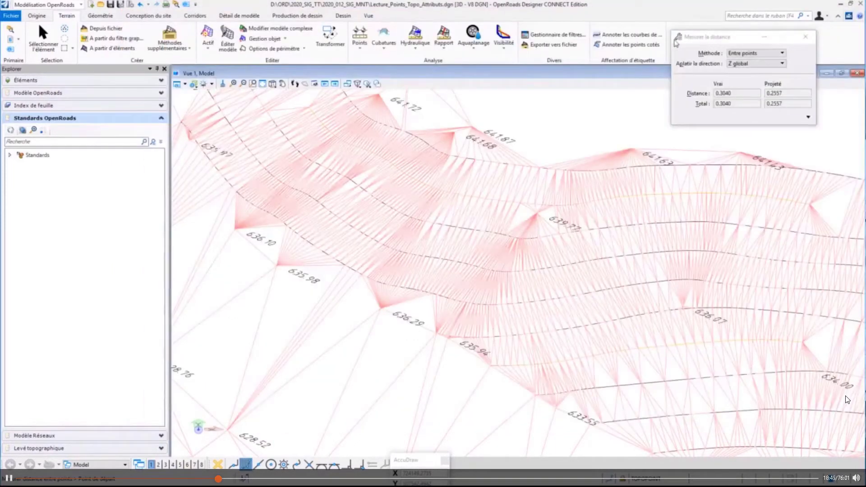
{"action": "scroll", "coordinate": [257, 269], "scroll_direction": "up", "scroll_amount": 4}
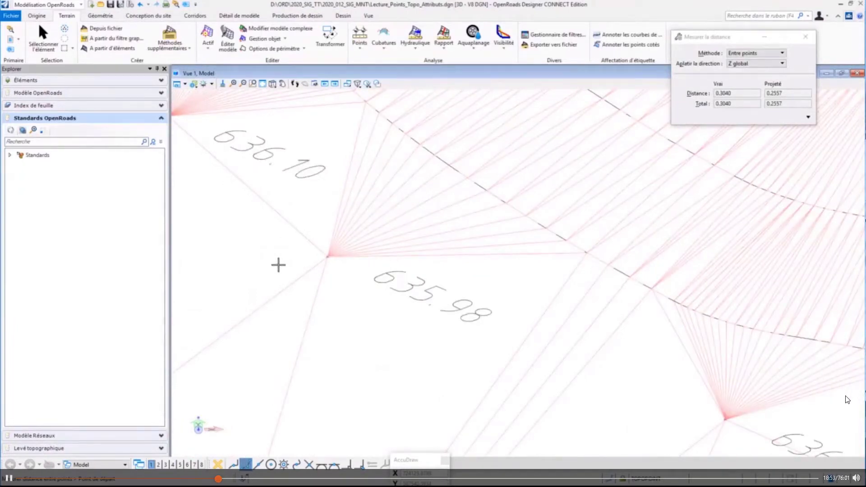
Step: Find the Rapports tool with a command search for "rap", open it, and call up terrain model creation from an ASCII file
{"action": "left_click", "coordinate": [738, 17]}
{"action": "type", "text": "rapppo"}
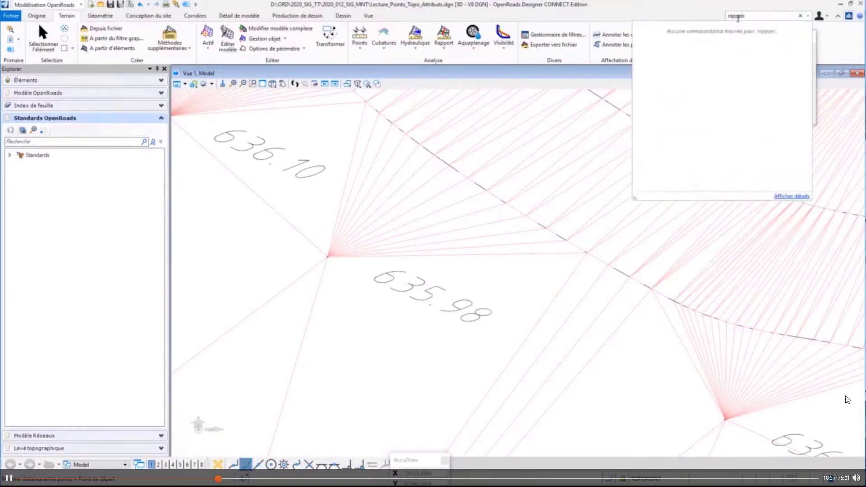
{"action": "key", "text": "BackSpace"}
{"action": "key", "text": "BackSpace"}
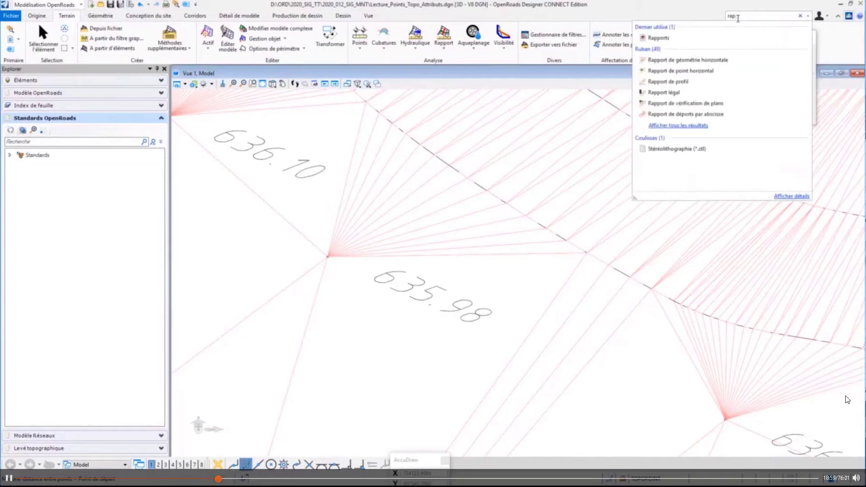
{"action": "left_click", "coordinate": [718, 36]}
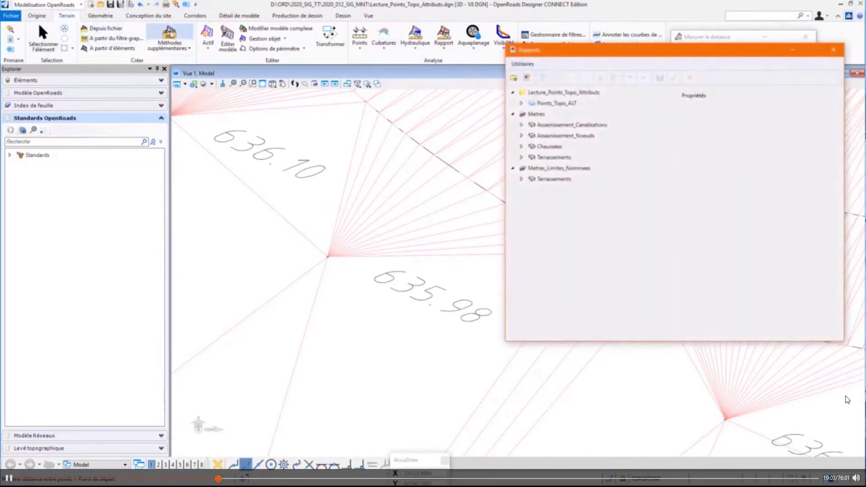
{"action": "left_click", "coordinate": [169, 43]}
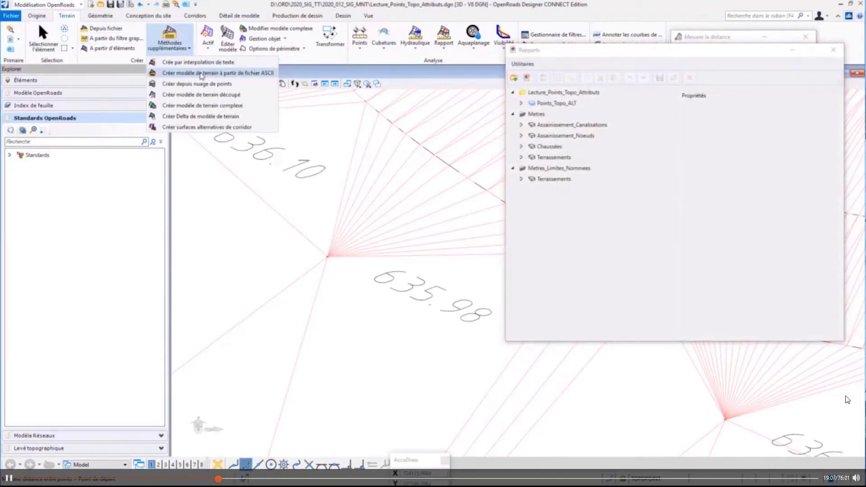
{"action": "left_click", "coordinate": [202, 73]}
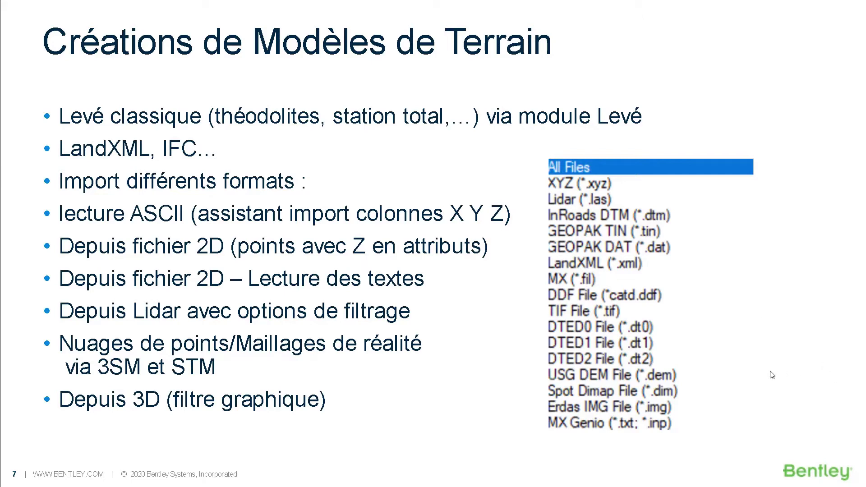
{"action": "key", "text": "Escape"}
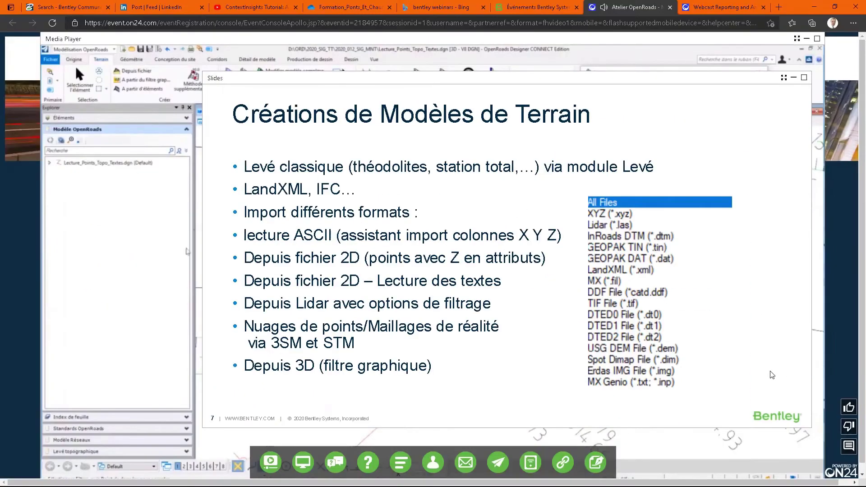
{"action": "left_click", "coordinate": [797, 38]}
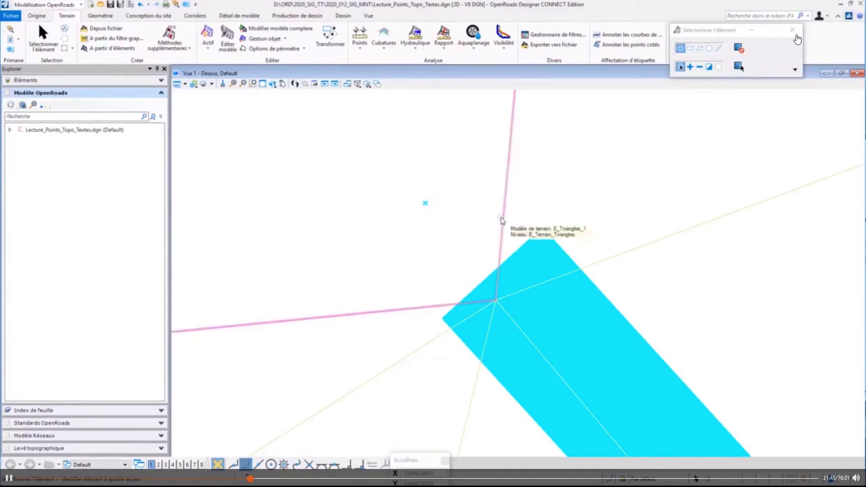
Step: Clear the current selection in Lecture_Points_Topo_Textes.dgn and delete the E_Triangles_1 terrain model
{"action": "left_click", "coordinate": [441, 220]}
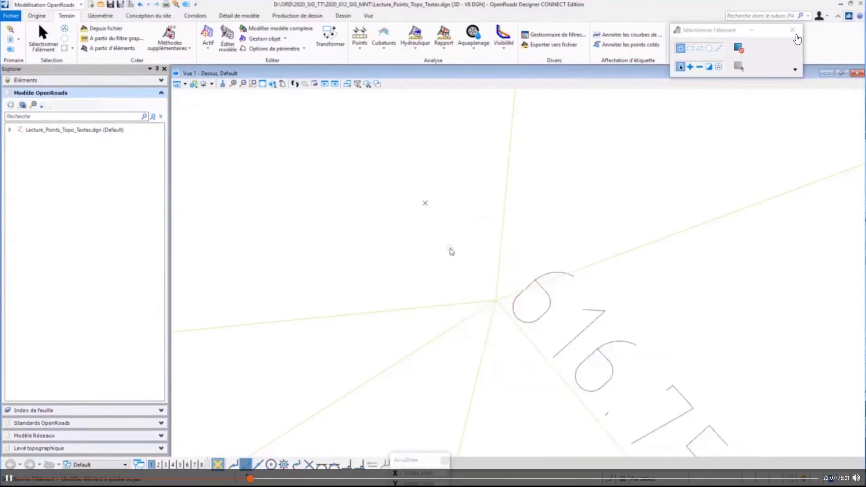
{"action": "mouse_move", "coordinate": [395, 306]}
{"action": "left_click", "coordinate": [479, 306]}
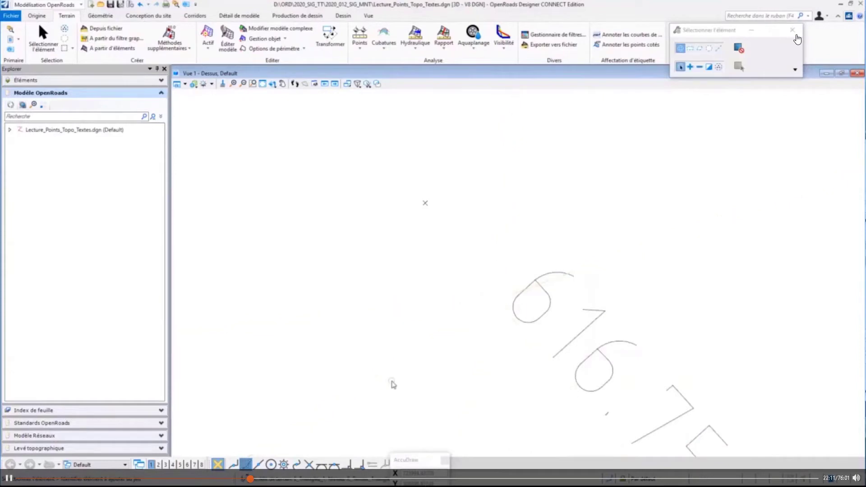
Step: Select all text elements of the drawing by element type and check the selected altitude labels across the whole survey
{"action": "left_click", "coordinate": [795, 70]}
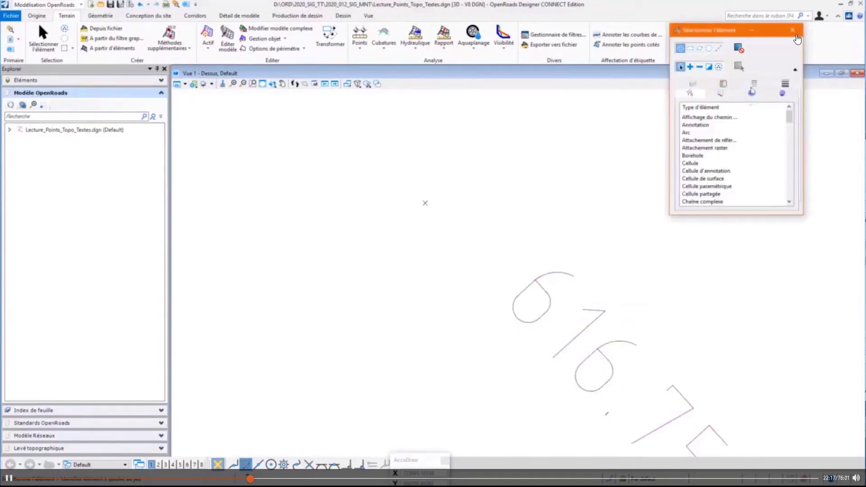
{"action": "scroll", "coordinate": [709, 141], "scroll_direction": "down", "scroll_amount": 10}
{"action": "scroll", "coordinate": [709, 141], "scroll_direction": "down", "scroll_amount": 5}
{"action": "left_click", "coordinate": [703, 202]}
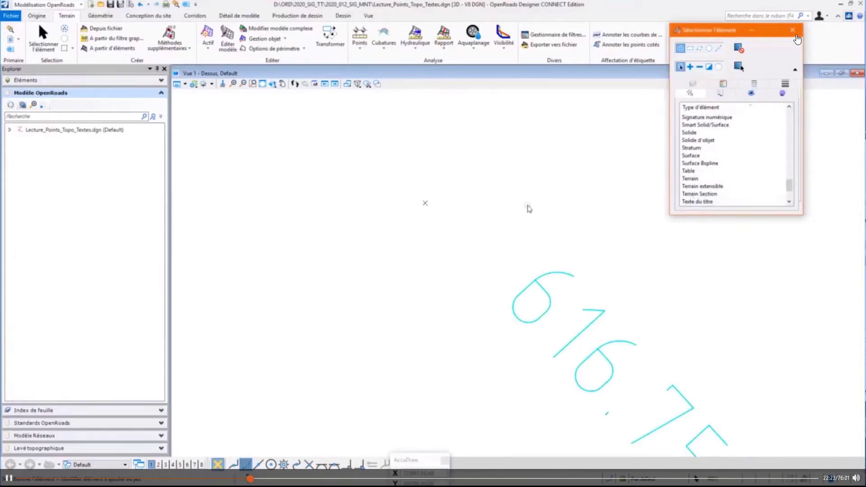
{"action": "scroll", "coordinate": [534, 205], "scroll_direction": "down", "scroll_amount": 10}
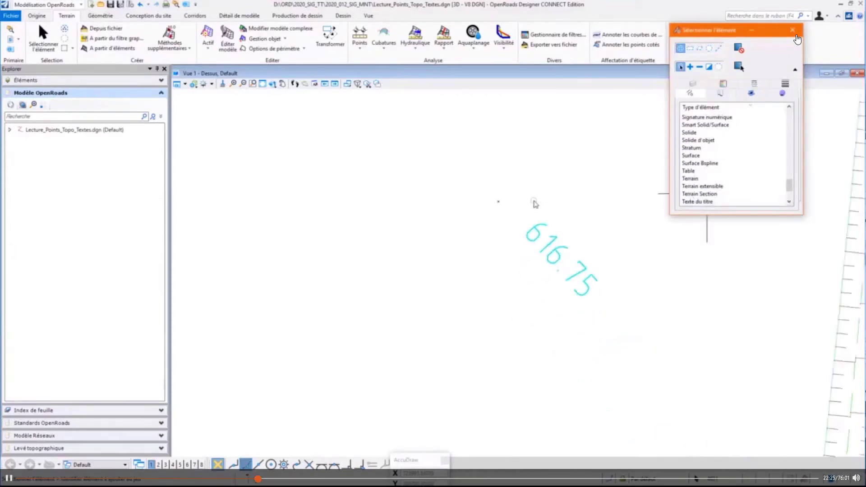
{"action": "scroll", "coordinate": [517, 225], "scroll_direction": "down", "scroll_amount": 4}
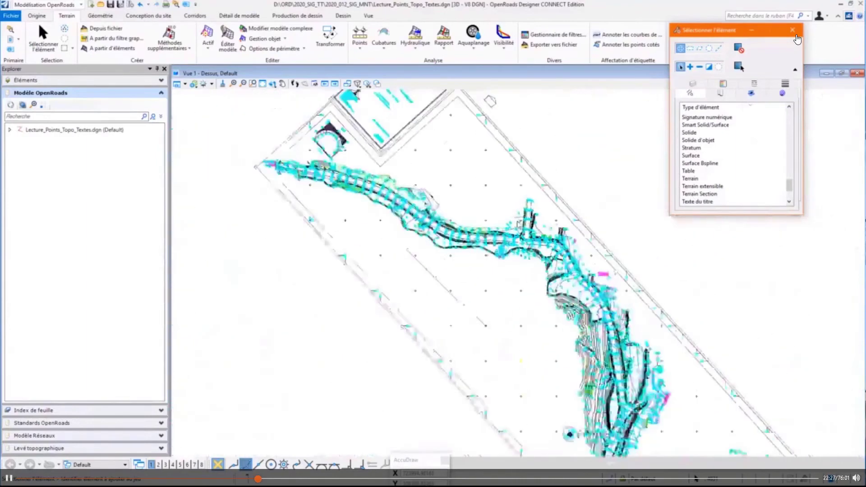
Step: Switch the selection criteria to levels and examine the selected texts near the sheet frame and around the 617.00 altitude label
{"action": "scroll", "coordinate": [515, 216], "scroll_direction": "up", "scroll_amount": 12}
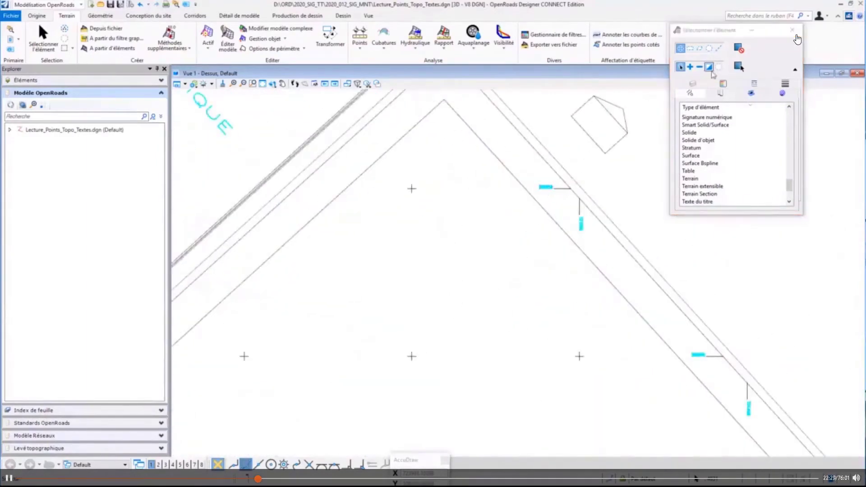
{"action": "left_click", "coordinate": [694, 85]}
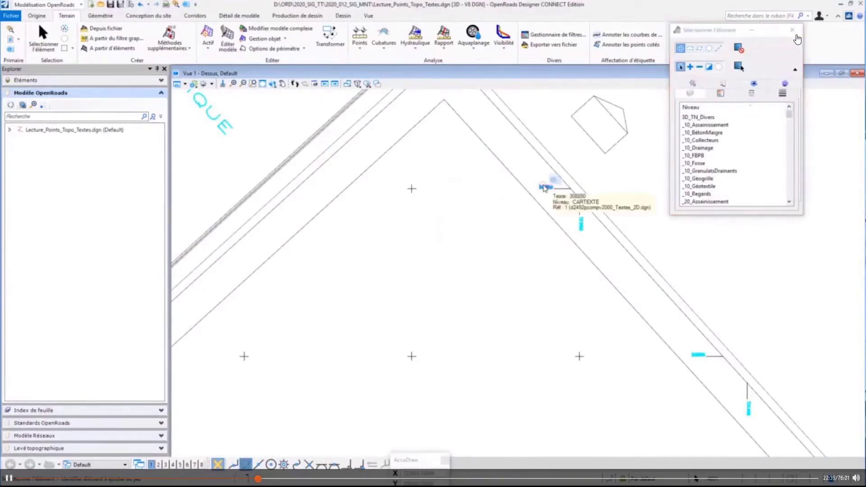
{"action": "scroll", "coordinate": [396, 208], "scroll_direction": "down", "scroll_amount": 5}
{"action": "scroll", "coordinate": [463, 185], "scroll_direction": "up", "scroll_amount": 8}
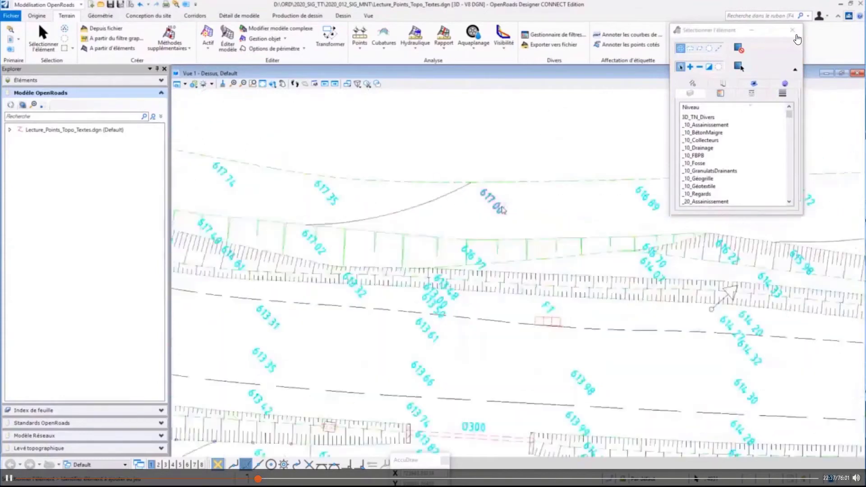
{"action": "scroll", "coordinate": [433, 127], "scroll_direction": "up", "scroll_amount": 4}
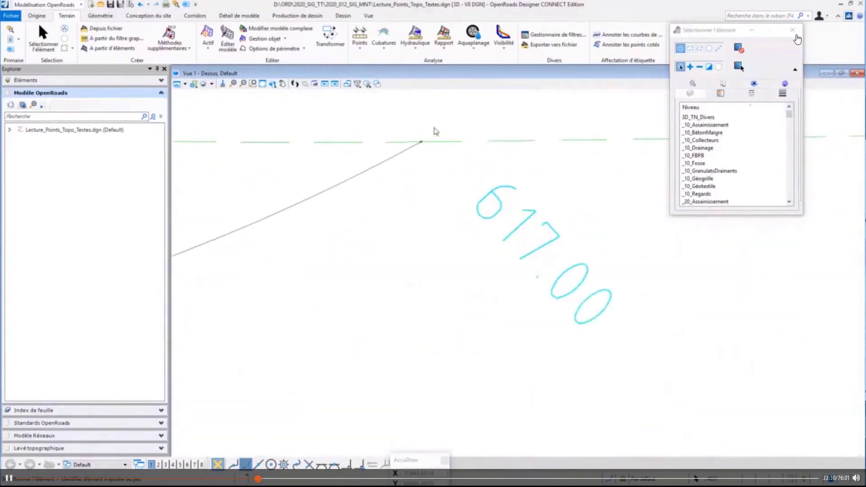
{"action": "right_click", "coordinate": [502, 100]}
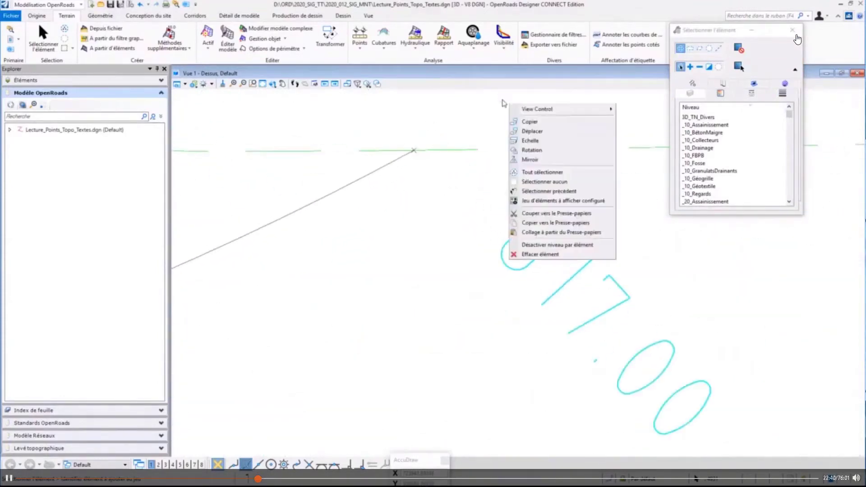
{"action": "left_click", "coordinate": [528, 121]}
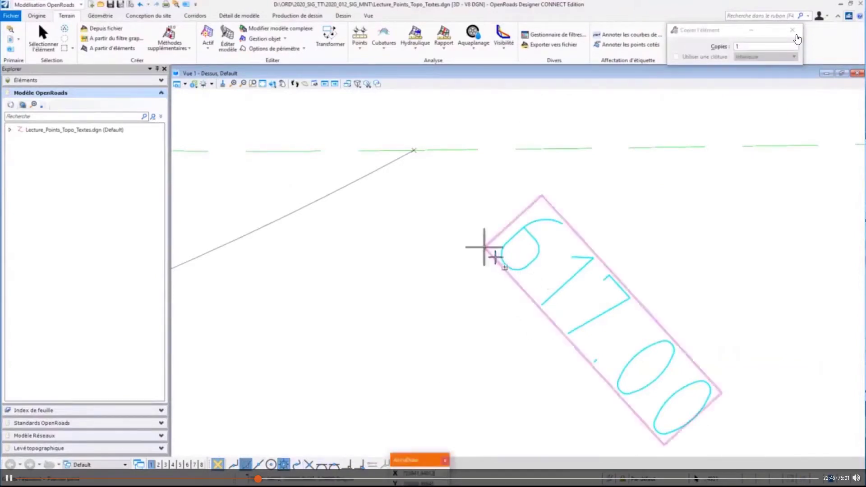
{"action": "left_click", "coordinate": [485, 247]}
{"action": "key", "text": "Escape"}
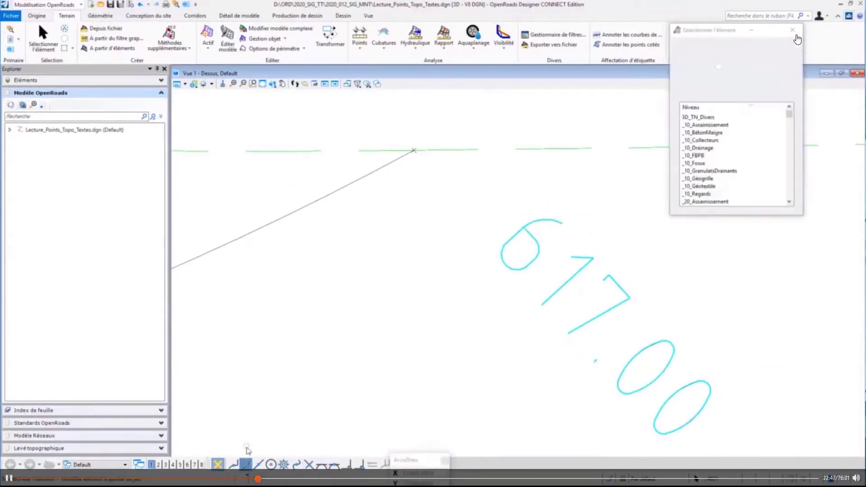
{"action": "left_click", "coordinate": [516, 252]}
{"action": "right_click", "coordinate": [464, 171]}
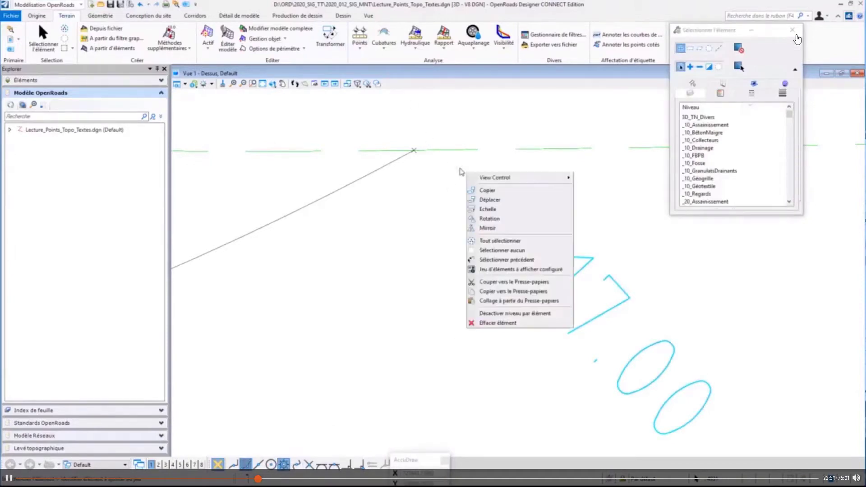
{"action": "left_click", "coordinate": [491, 199]}
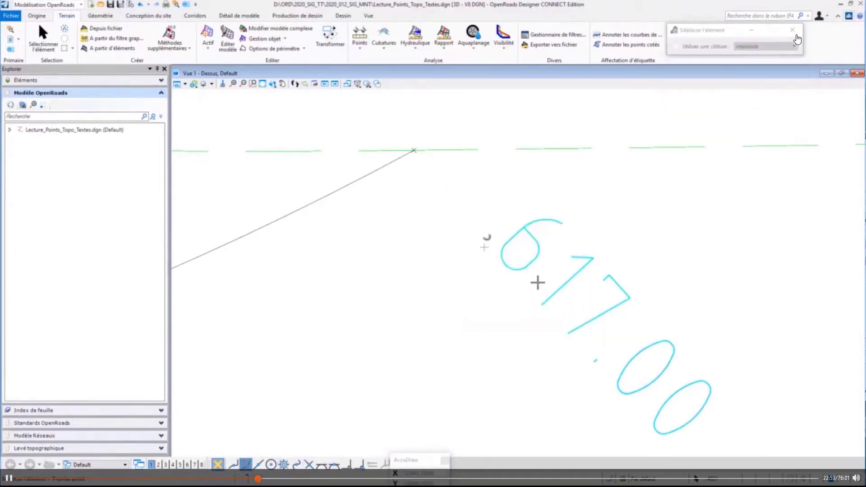
{"action": "left_click", "coordinate": [484, 247]}
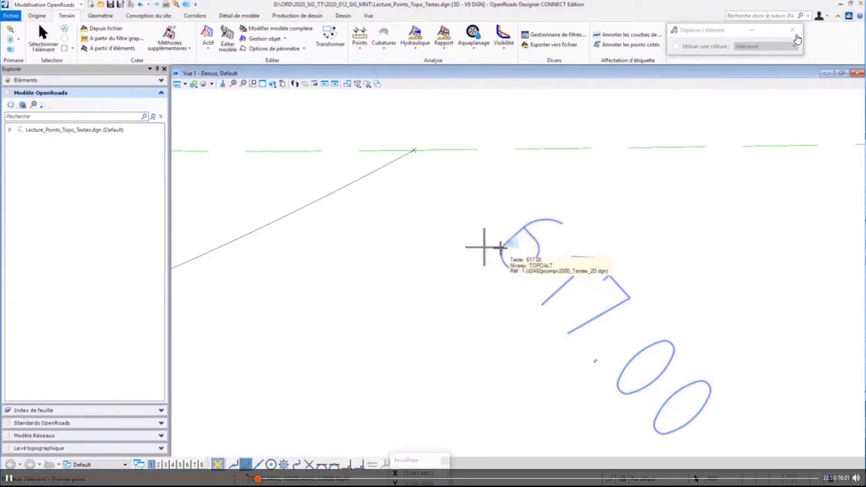
{"action": "left_click", "coordinate": [493, 245]}
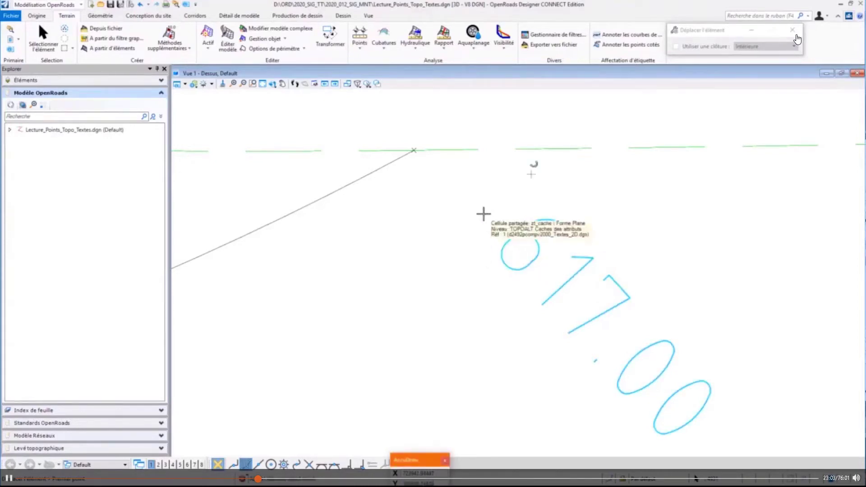
{"action": "right_click", "coordinate": [483, 214]}
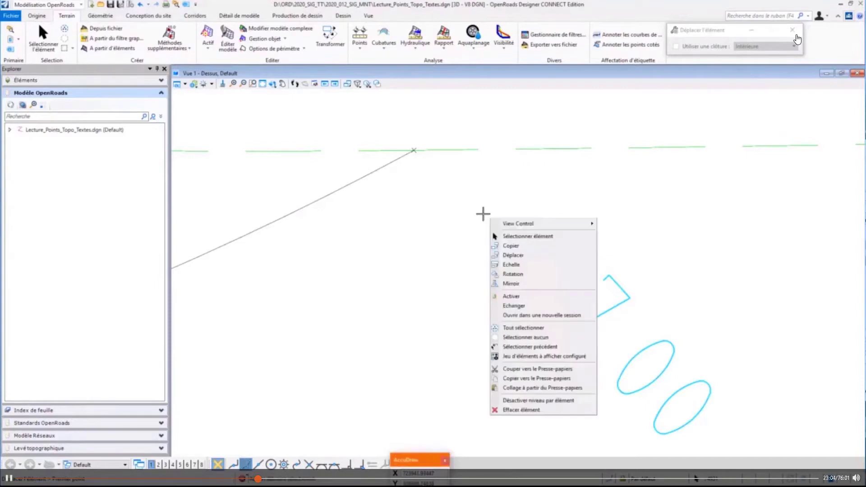
Step: Copy the selected texts, using the insertion corner of the 617.00 label as base point and its nearby survey point as destination
{"action": "left_click", "coordinate": [506, 246]}
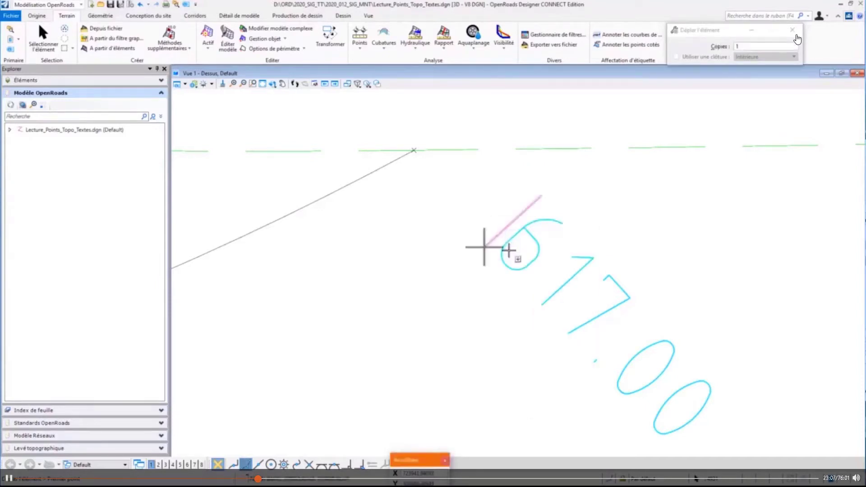
{"action": "left_click", "coordinate": [484, 247]}
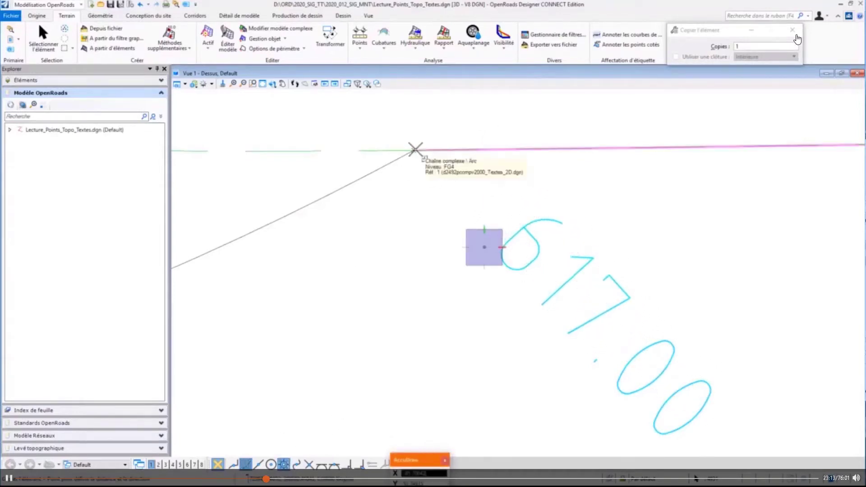
{"action": "left_click", "coordinate": [413, 150]}
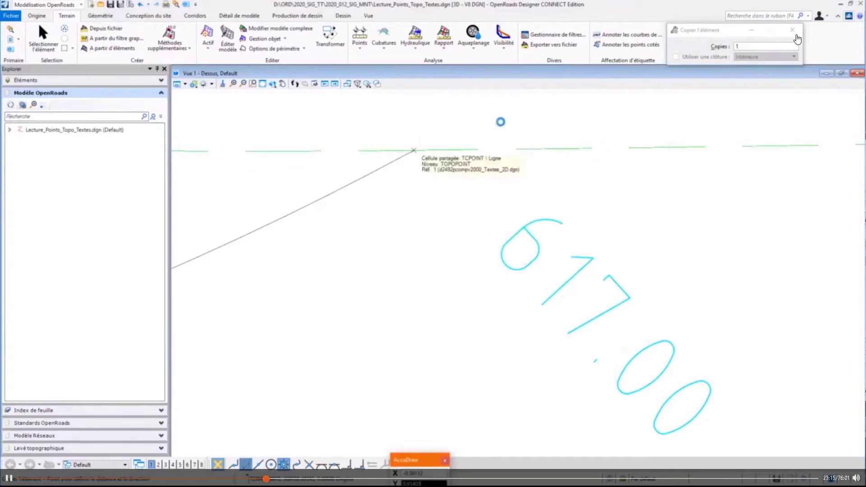
{"action": "key", "text": "Escape"}
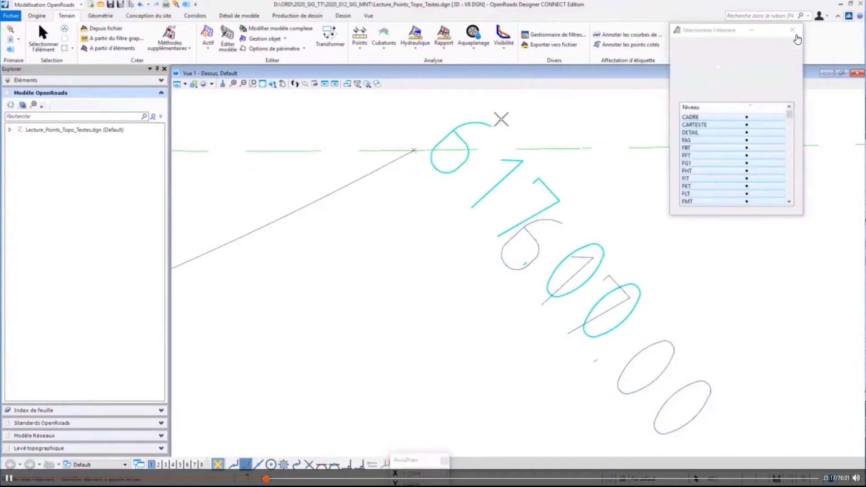
Step: Turn off all levels of the reference "d2492pcompv2000_Textes_2D.dgn, Model" in View 1
{"action": "key", "text": "ctrl+e"}
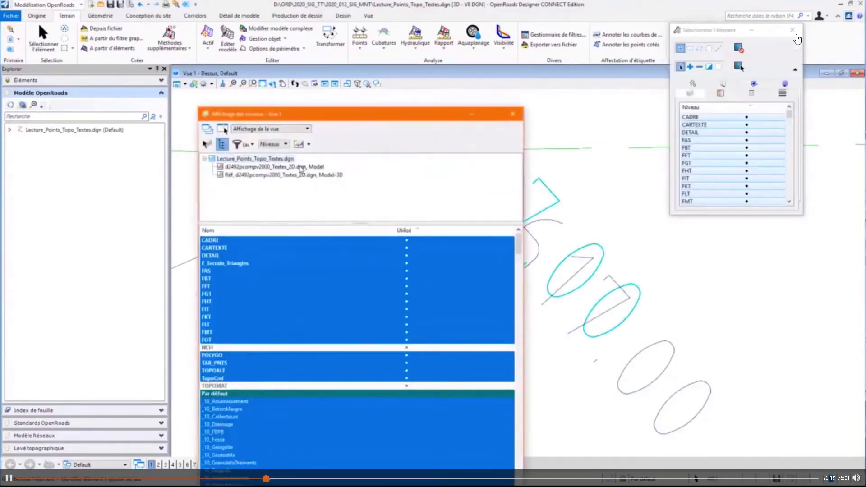
{"action": "left_click", "coordinate": [300, 175]}
{"action": "left_click", "coordinate": [288, 167]}
{"action": "right_click", "coordinate": [288, 256]}
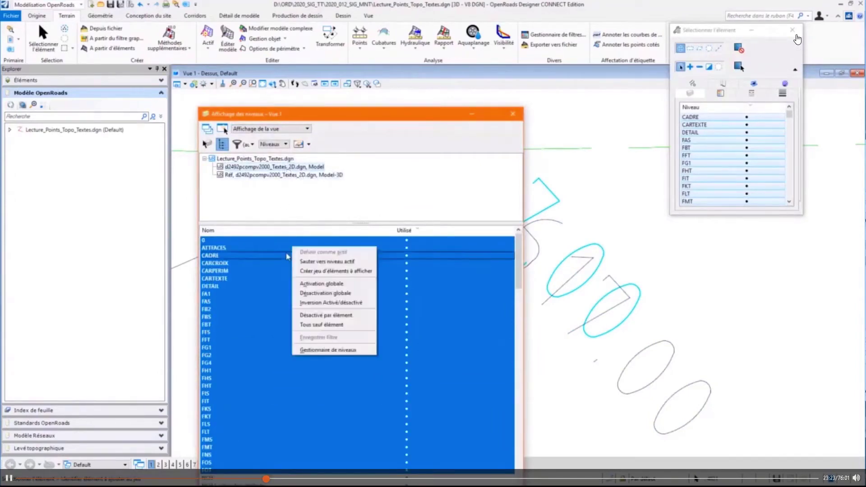
{"action": "left_click", "coordinate": [306, 293]}
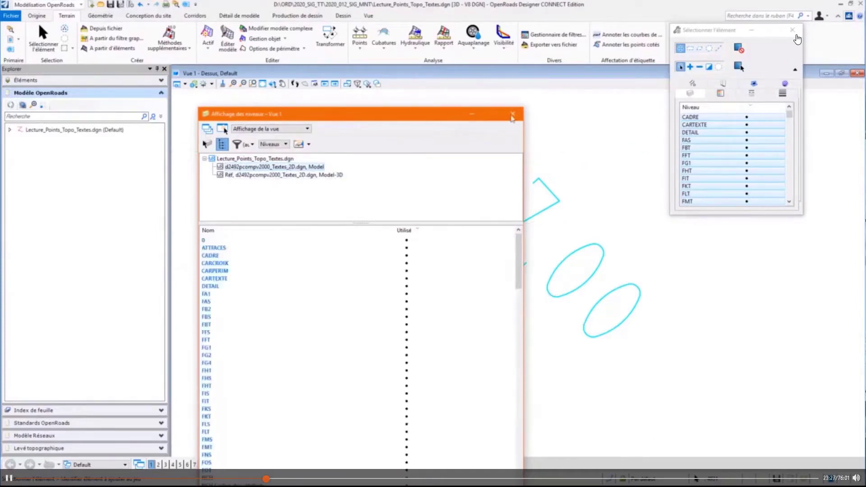
{"action": "left_click", "coordinate": [512, 114]}
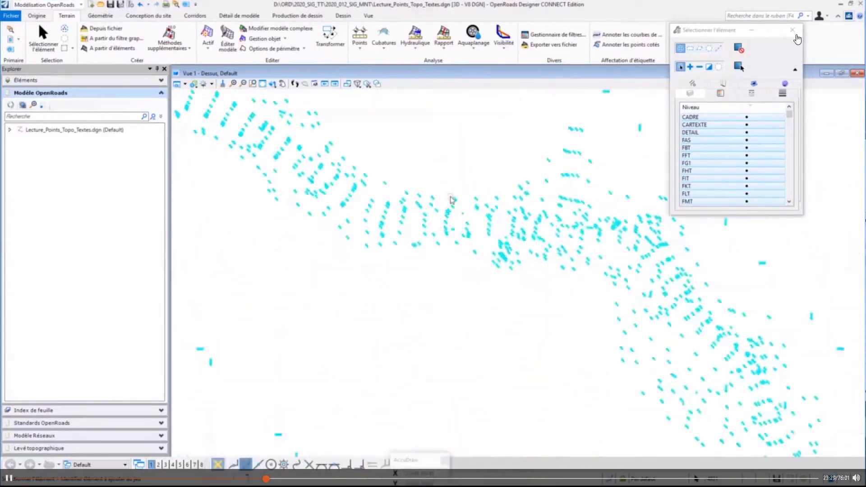
Step: Examine the copied texts across the survey, including the plan title texts, and the levels they belong to
{"action": "scroll", "coordinate": [451, 199], "scroll_direction": "down", "scroll_amount": 2}
{"action": "scroll", "coordinate": [483, 247], "scroll_direction": "down", "scroll_amount": 2}
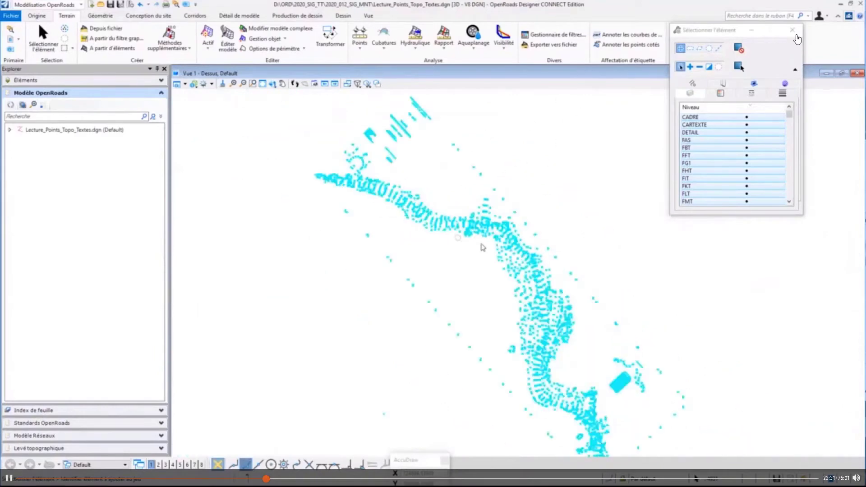
{"action": "scroll", "coordinate": [389, 127], "scroll_direction": "up", "scroll_amount": 5}
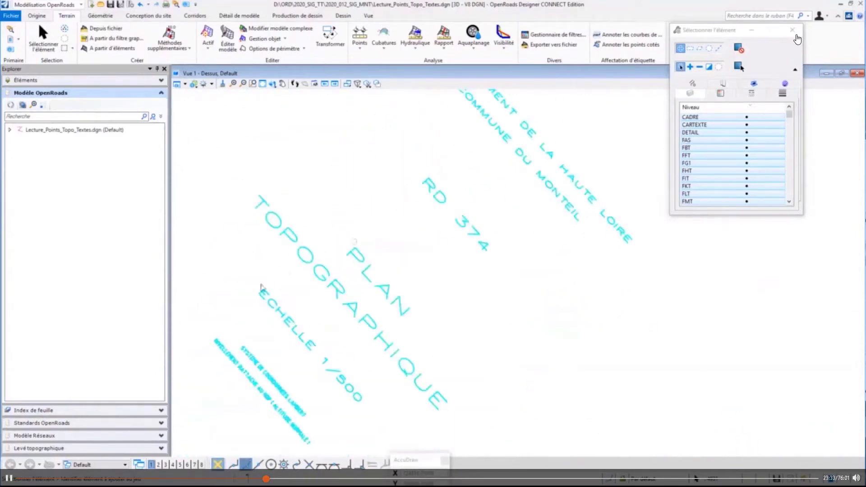
{"action": "left_click", "coordinate": [693, 92]}
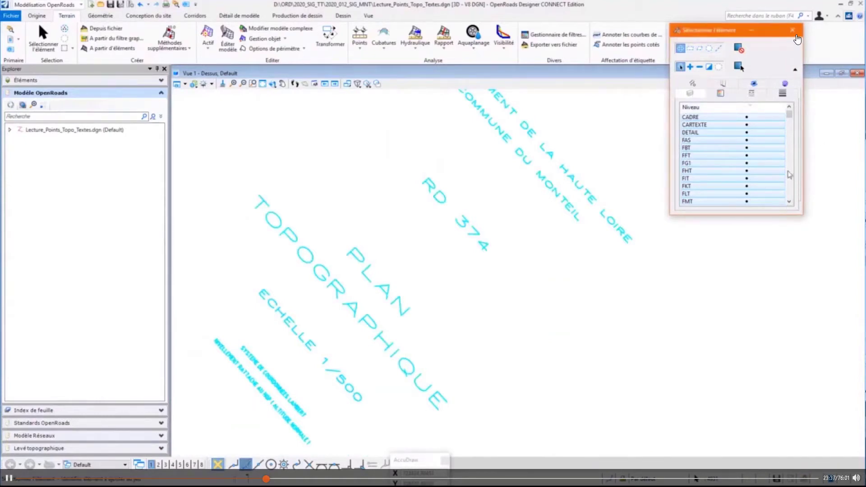
{"action": "scroll", "coordinate": [790, 174], "scroll_direction": "down", "scroll_amount": 4}
{"action": "left_click", "coordinate": [698, 171]}
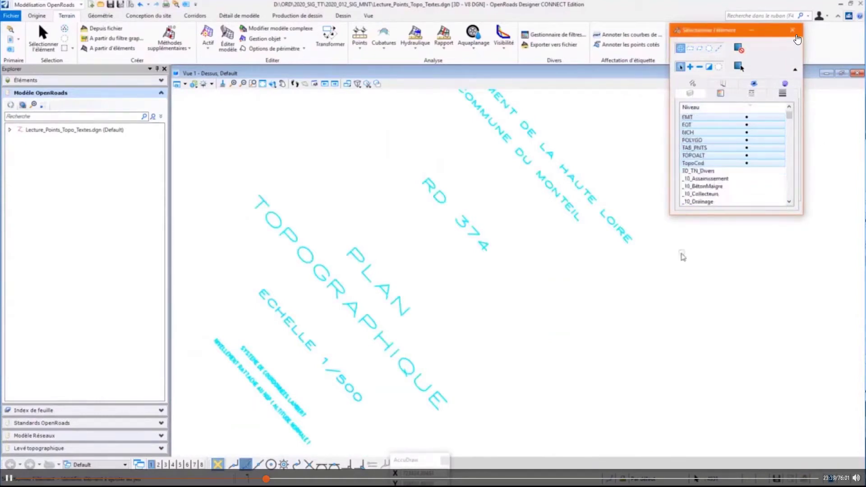
{"action": "scroll", "coordinate": [466, 139], "scroll_direction": "down", "scroll_amount": 6}
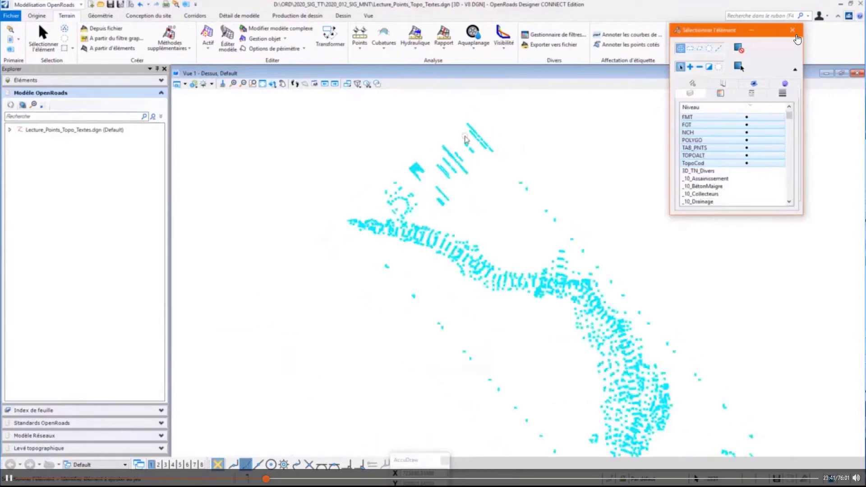
{"action": "scroll", "coordinate": [721, 155], "scroll_direction": "up", "scroll_amount": 2}
{"action": "scroll", "coordinate": [455, 265], "scroll_direction": "up", "scroll_amount": 5}
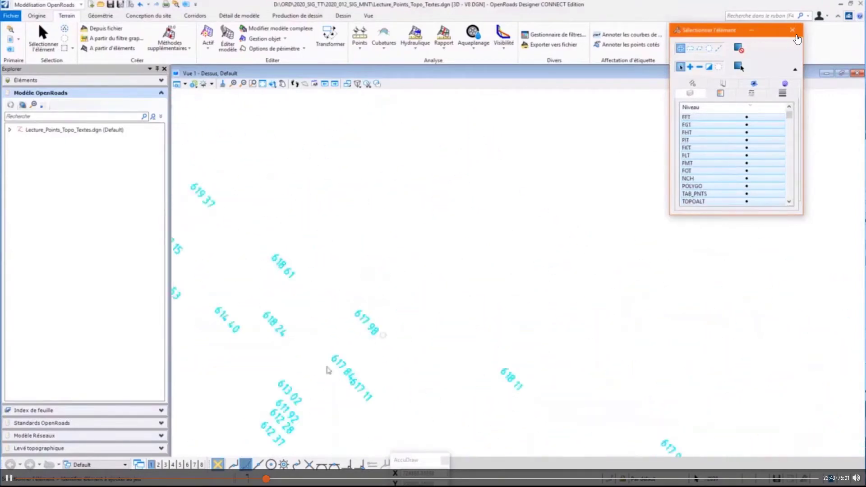
{"action": "scroll", "coordinate": [739, 179], "scroll_direction": "down", "scroll_amount": 2}
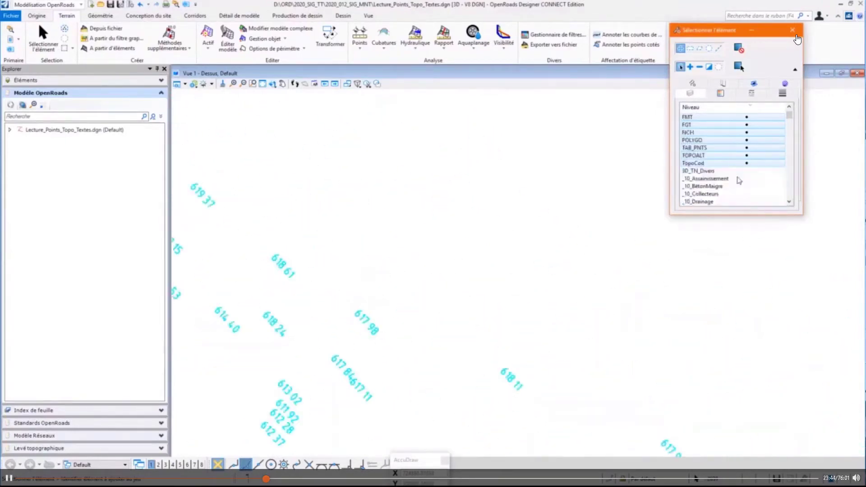
Step: Exclude the TOPOALT level from the selection and delete the remaining copied texts
{"action": "left_click", "coordinate": [695, 155]}
{"action": "scroll", "coordinate": [424, 235], "scroll_direction": "down", "scroll_amount": 5}
{"action": "scroll", "coordinate": [424, 236], "scroll_direction": "up", "scroll_amount": 5}
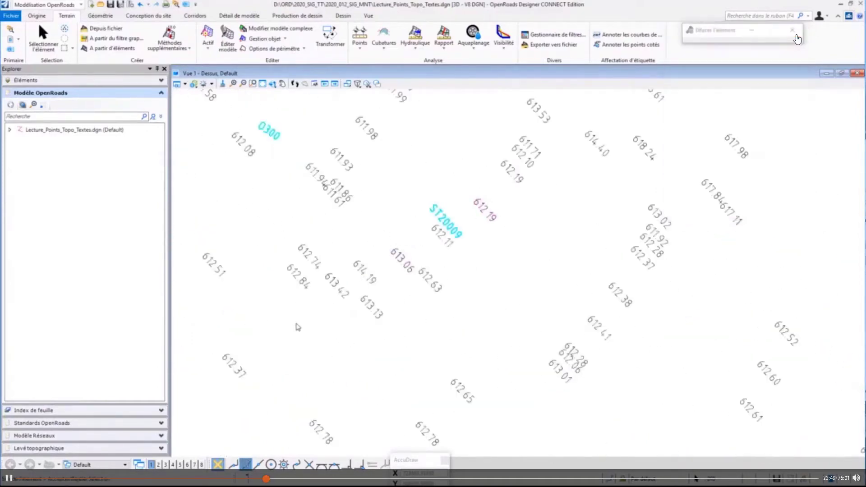
Step: Window-select the stray copied texts above the north-western end of the survey strip and delete them
{"action": "scroll", "coordinate": [401, 267], "scroll_direction": "down", "scroll_amount": 5}
{"action": "scroll", "coordinate": [407, 215], "scroll_direction": "down", "scroll_amount": 3}
{"action": "scroll", "coordinate": [365, 128], "scroll_direction": "up", "scroll_amount": 5}
{"action": "left_click_drag", "start_coordinate": [365, 125], "coordinate": [496, 220]}
{"action": "key", "text": "Delete"}
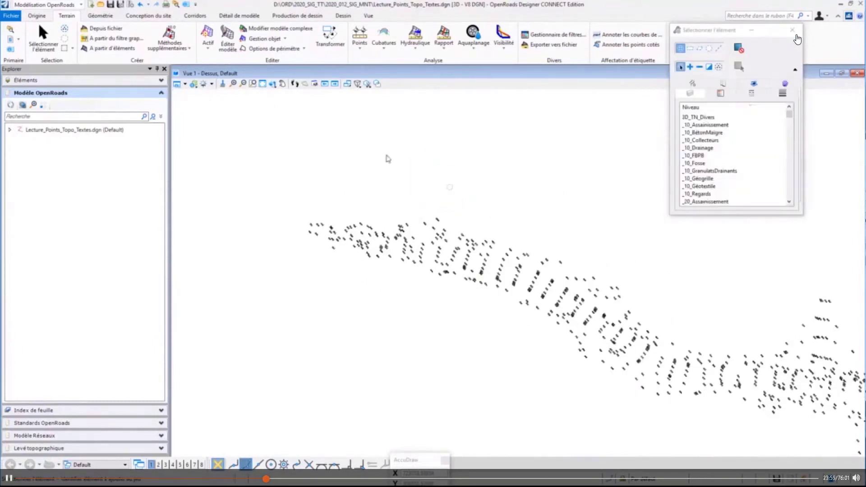
Step: Delete the isolated altitude texts scattered outside the survey strip, including those beyond its southern end
{"action": "scroll", "coordinate": [308, 138], "scroll_direction": "down", "scroll_amount": 5}
{"action": "scroll", "coordinate": [497, 367], "scroll_direction": "up", "scroll_amount": 3}
{"action": "left_click_drag", "start_coordinate": [453, 272], "coordinate": [507, 324]}
{"action": "scroll", "coordinate": [477, 196], "scroll_direction": "down", "scroll_amount": 3}
{"action": "left_click_drag", "start_coordinate": [317, 249], "coordinate": [428, 459]}
{"action": "scroll", "coordinate": [348, 212], "scroll_direction": "down", "scroll_amount": 5}
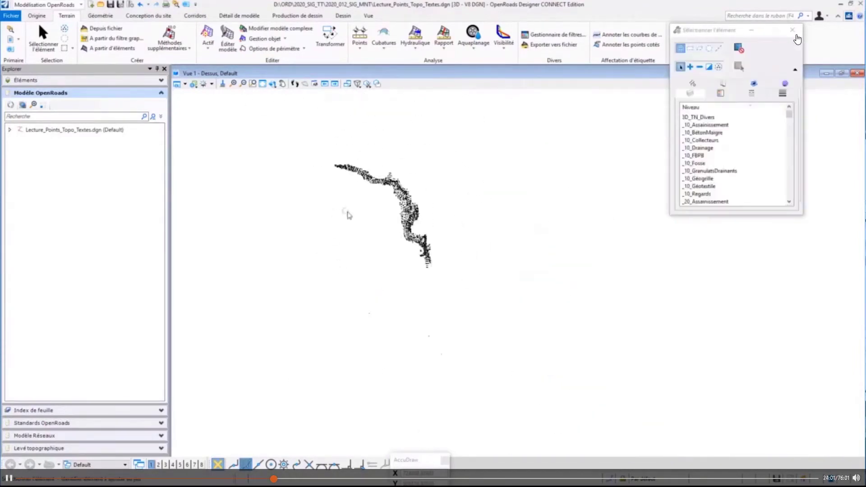
{"action": "left_click_drag", "start_coordinate": [318, 231], "coordinate": [380, 351]}
{"action": "left_click_drag", "start_coordinate": [296, 246], "coordinate": [528, 370]}
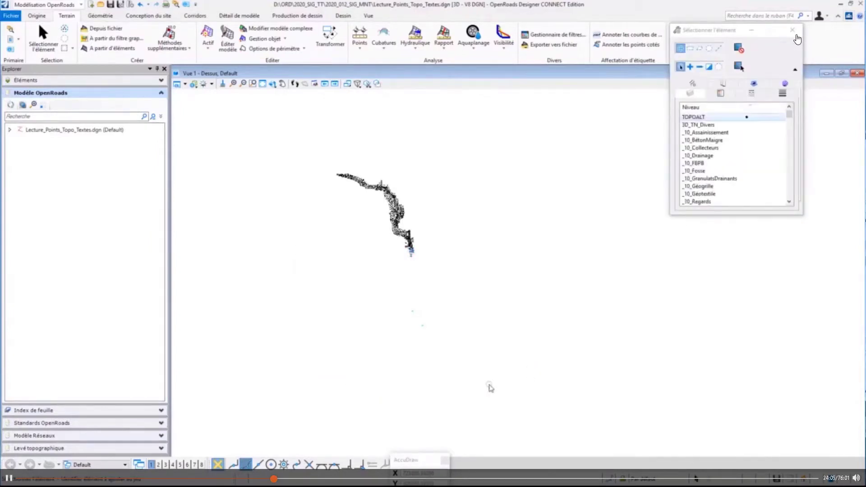
{"action": "scroll", "coordinate": [413, 281], "scroll_direction": "up", "scroll_amount": 2}
{"action": "scroll", "coordinate": [412, 277], "scroll_direction": "up", "scroll_amount": 1}
{"action": "middle_click_drag", "start_coordinate": [437, 288], "coordinate": [540, 422]}
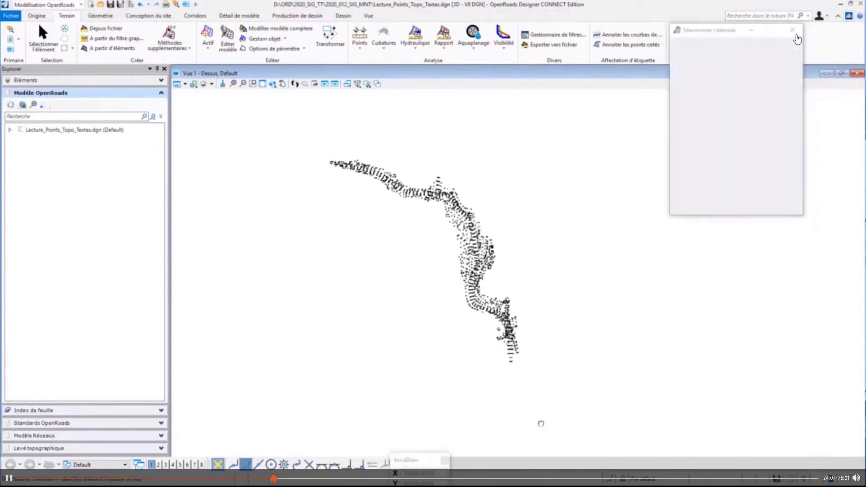
{"action": "scroll", "coordinate": [460, 222], "scroll_direction": "down", "scroll_amount": 2}
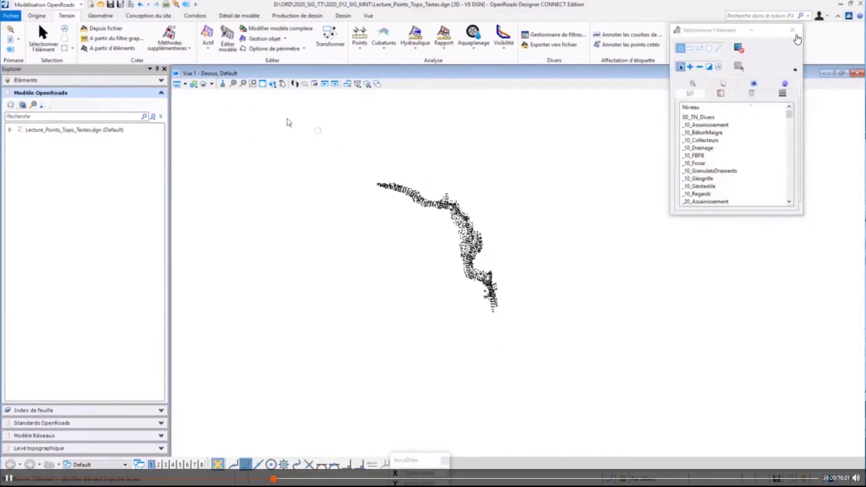
Step: Place a Bloc fence in Vide-Découpe mode around the whole survey strip of altitude texts
{"action": "left_click", "coordinate": [72, 50]}
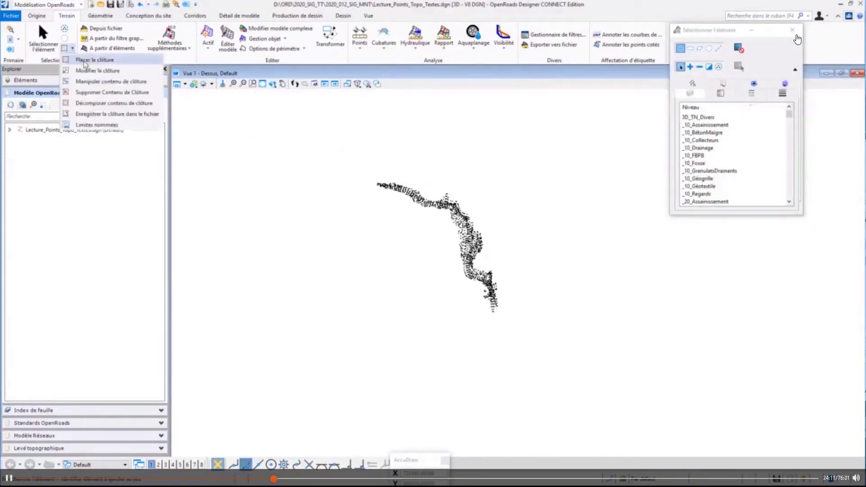
{"action": "left_click", "coordinate": [85, 61]}
{"action": "left_click", "coordinate": [767, 57]}
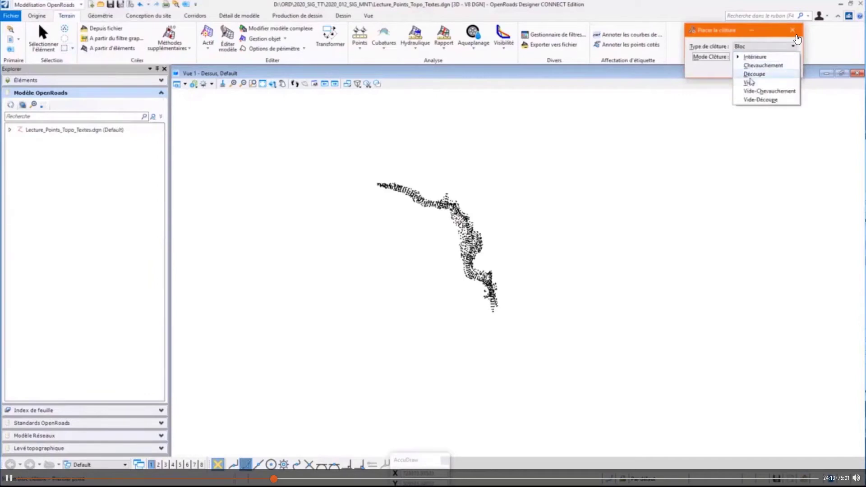
{"action": "left_click", "coordinate": [760, 99]}
{"action": "left_click", "coordinate": [361, 169]}
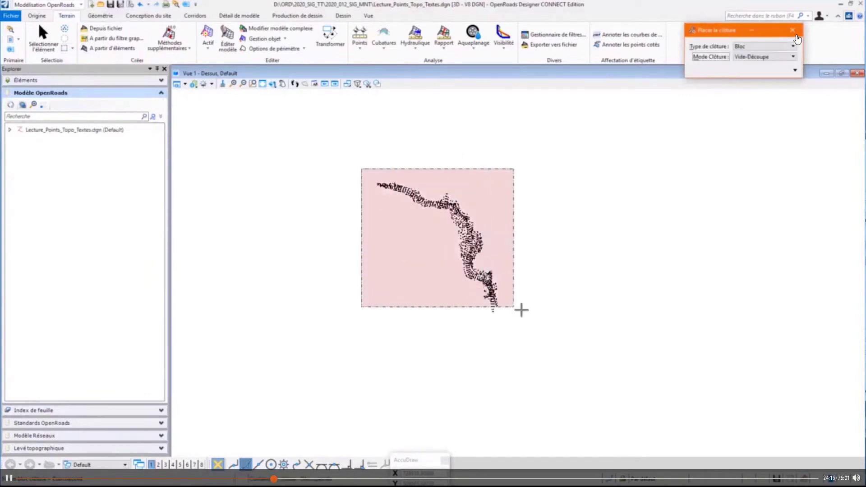
{"action": "left_click", "coordinate": [505, 322]}
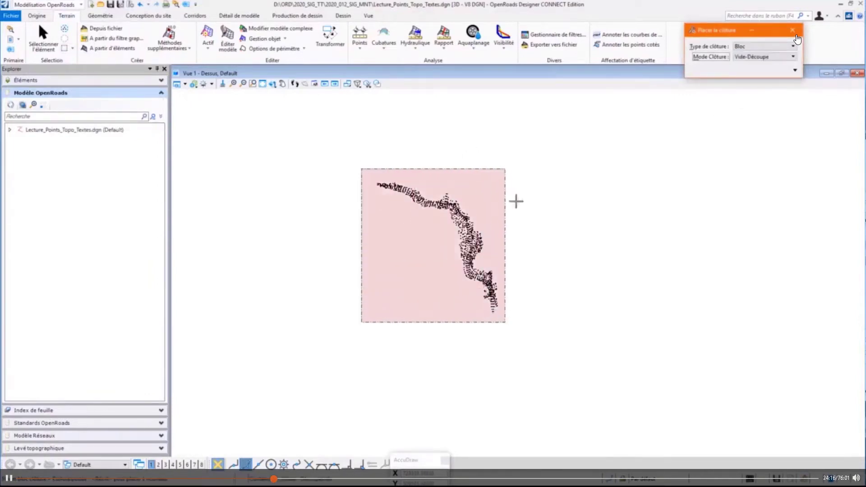
Step: Delete the fence contents in Vide-Découpe mode to clear everything outside the survey strip
{"action": "left_click", "coordinate": [73, 48]}
{"action": "left_click", "coordinate": [93, 99]}
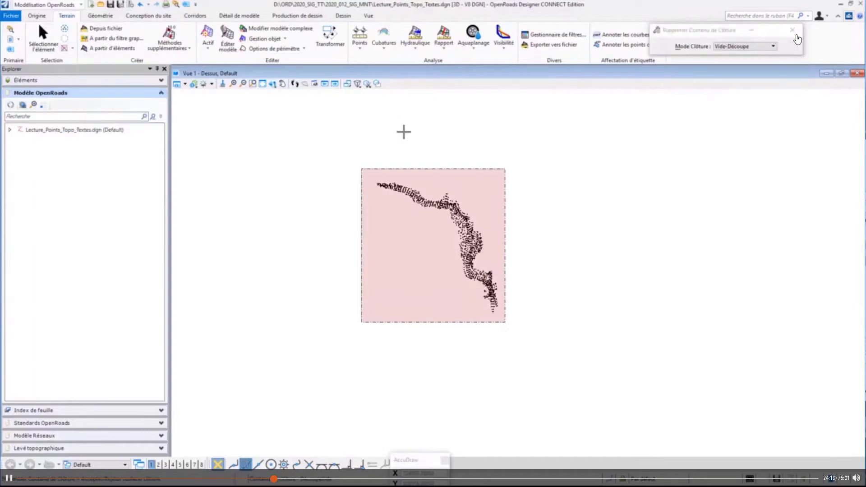
{"action": "left_click", "coordinate": [402, 131]}
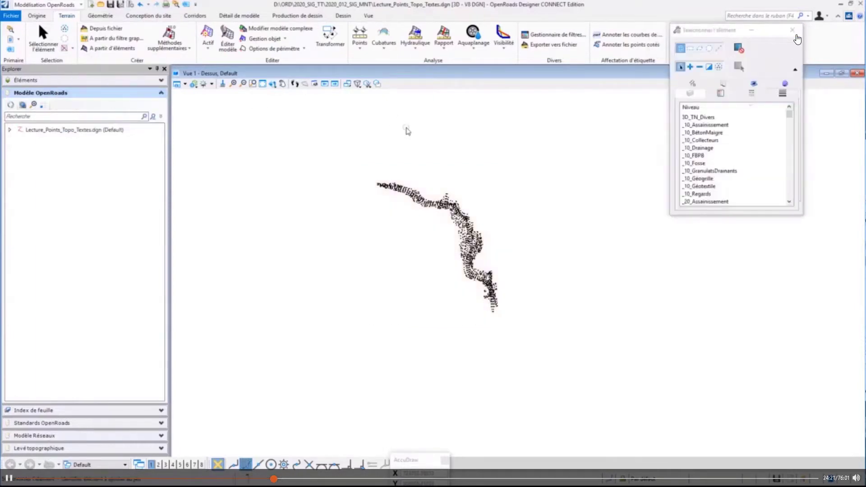
Step: Create a terrain by text interpolation with the Texte_2D text filter, texts included as spot points, and the E_Triangles feature definition
{"action": "scroll", "coordinate": [397, 208], "scroll_direction": "up", "scroll_amount": 6}
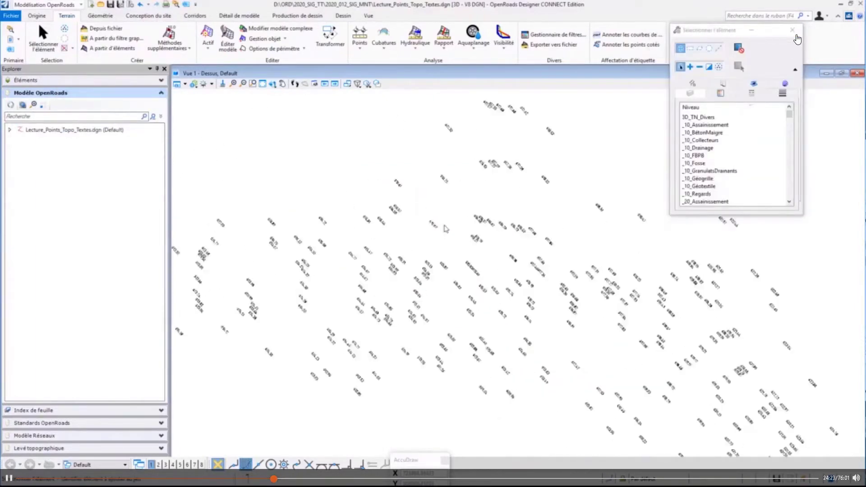
{"action": "left_click", "coordinate": [170, 35]}
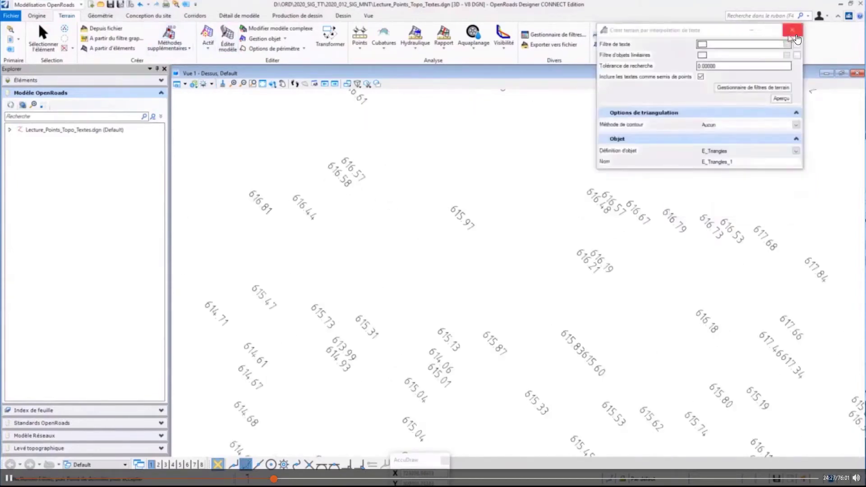
{"action": "left_click", "coordinate": [776, 99]}
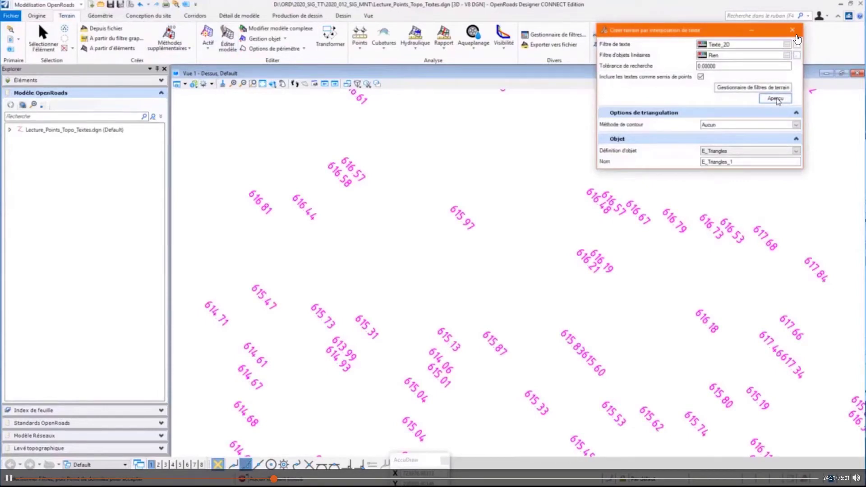
{"action": "left_click", "coordinate": [547, 155]}
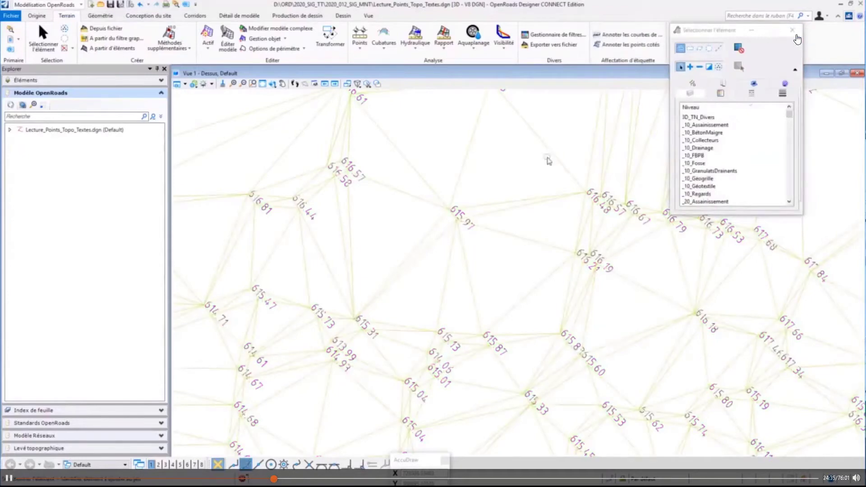
{"action": "scroll", "coordinate": [450, 229], "scroll_direction": "up", "scroll_amount": 4}
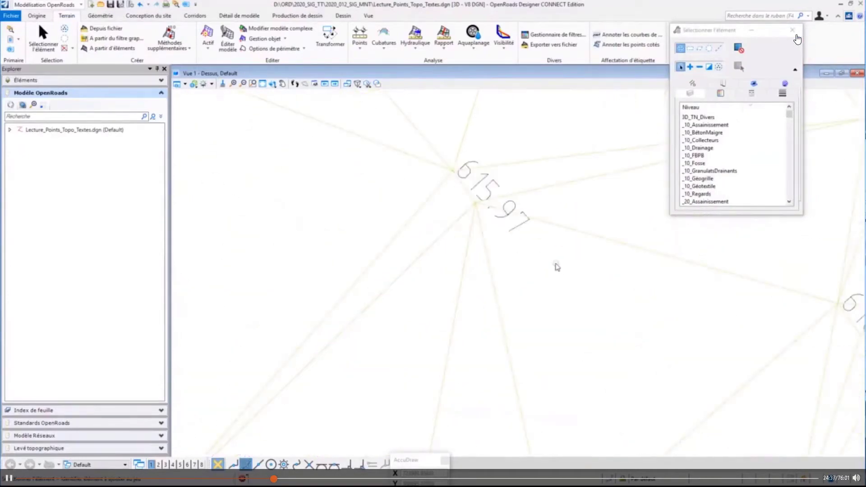
{"action": "scroll", "coordinate": [506, 248], "scroll_direction": "down", "scroll_amount": 3}
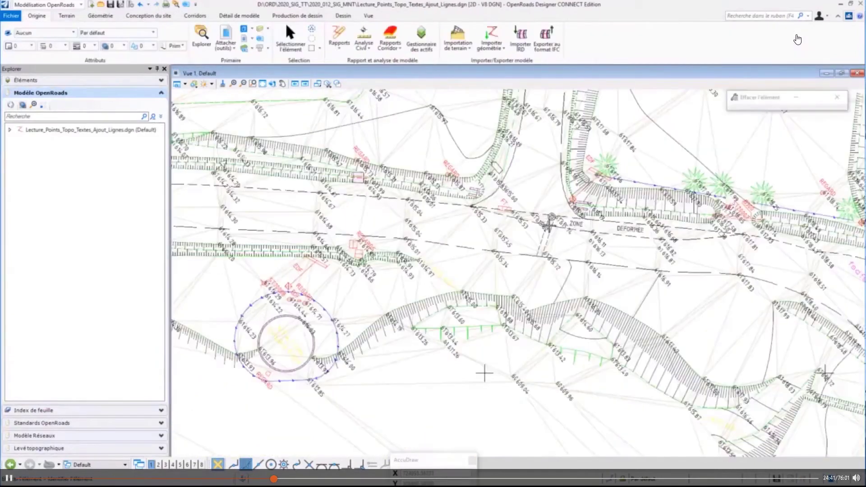
Step: Select the dashed road edge line in Lecture_Points_Topo_Textes_Ajout_Lignes.dgn and examine how it meets the survey points and terrain triangles
{"action": "scroll", "coordinate": [513, 201], "scroll_direction": "up", "scroll_amount": 3}
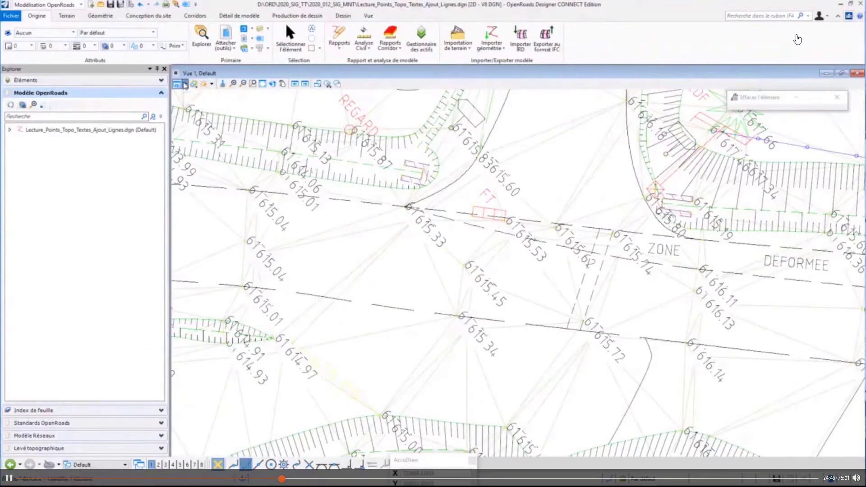
{"action": "left_click", "coordinate": [185, 85]}
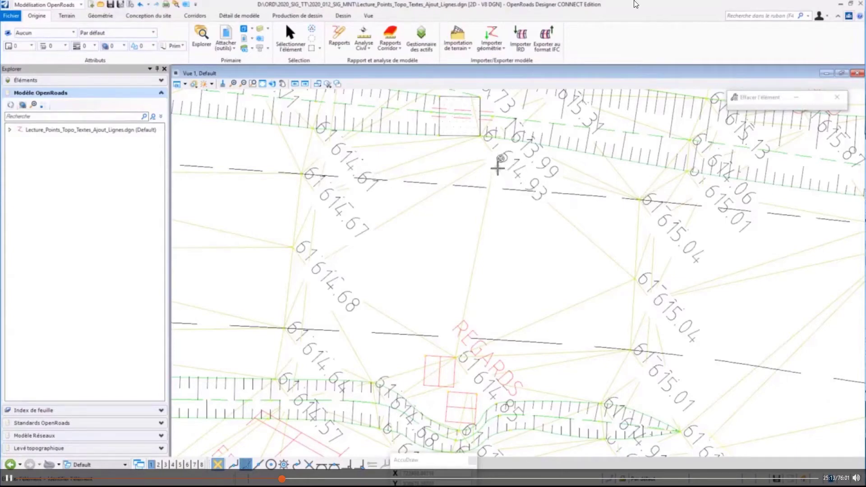
{"action": "mouse_move", "coordinate": [497, 167]}
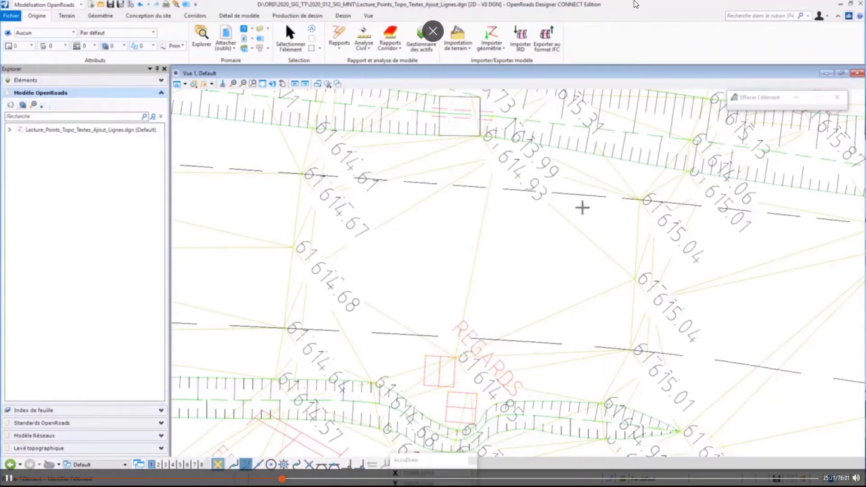
{"action": "key", "text": "Escape"}
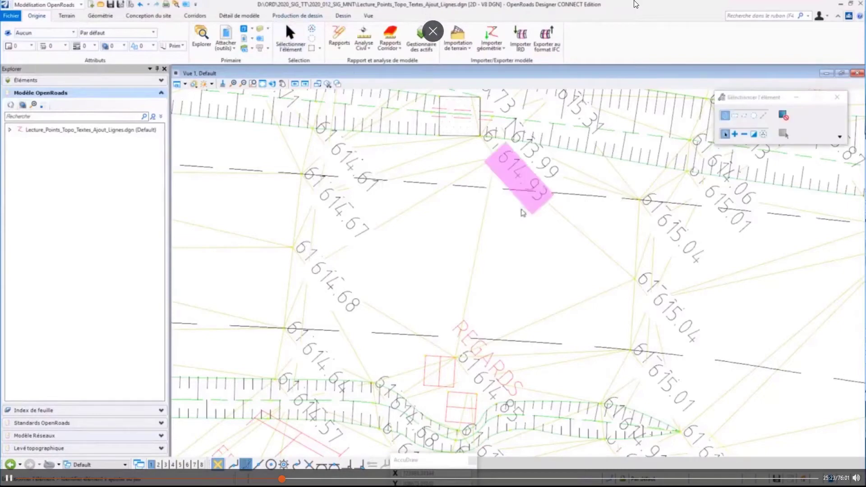
{"action": "left_click", "coordinate": [471, 187]}
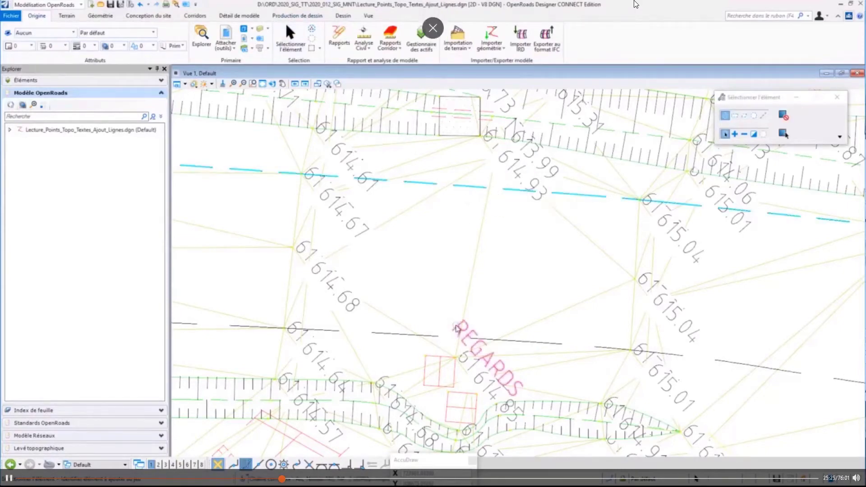
{"action": "mouse_move", "coordinate": [456, 328]}
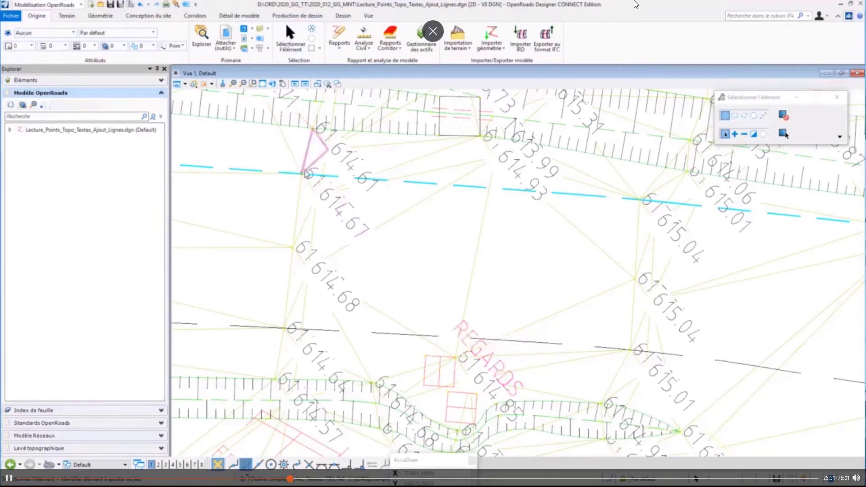
{"action": "scroll", "coordinate": [304, 178], "scroll_direction": "up", "scroll_amount": 5}
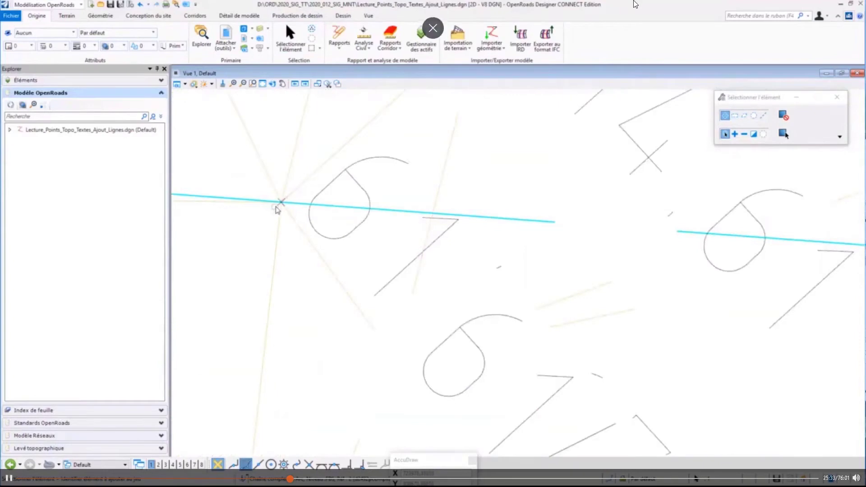
{"action": "left_click", "coordinate": [281, 221]}
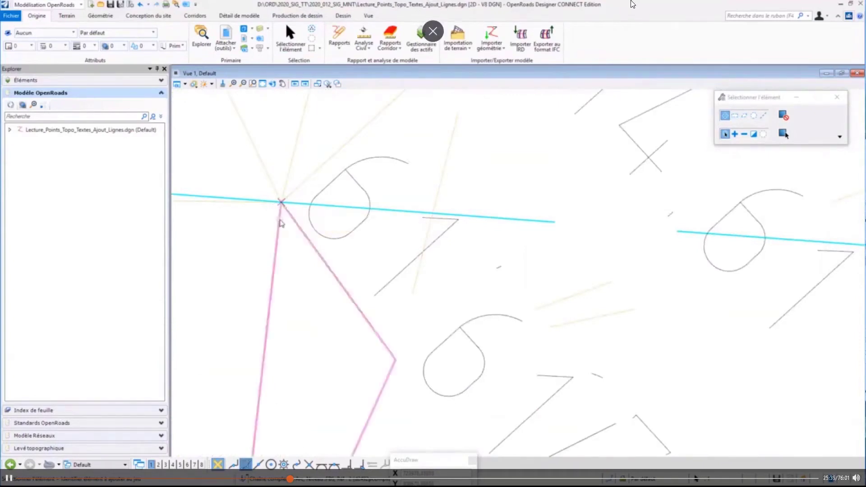
{"action": "scroll", "coordinate": [481, 215], "scroll_direction": "down", "scroll_amount": 3}
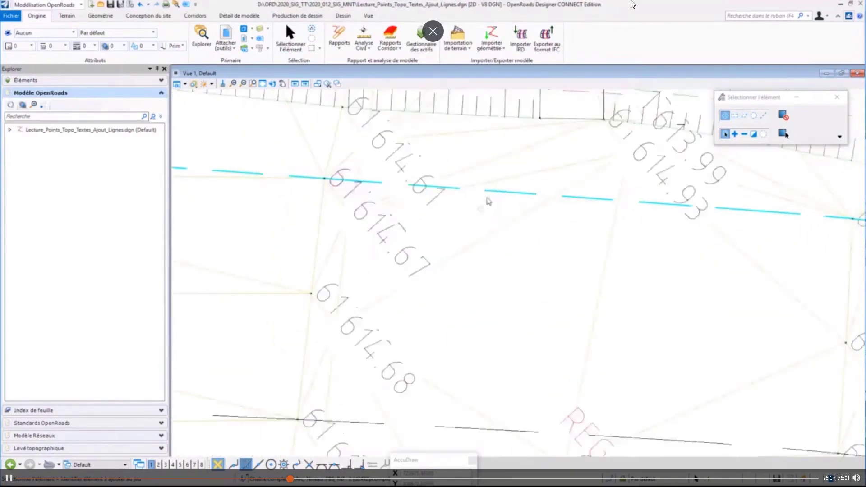
Step: Copy the referenced dashed road edge line in place, inspect its vertices between the survey points and clear the selection
{"action": "right_click", "coordinate": [487, 203]}
{"action": "left_click", "coordinate": [510, 218]}
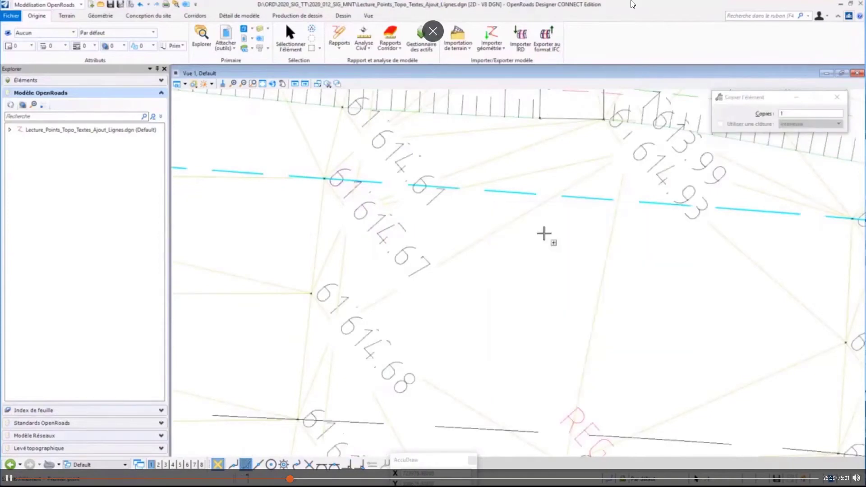
{"action": "right_click", "coordinate": [544, 233]}
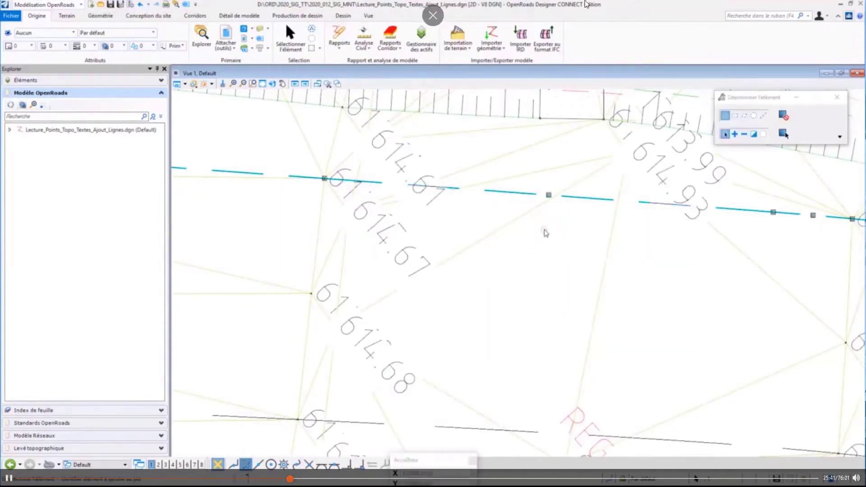
{"action": "scroll", "coordinate": [530, 238], "scroll_direction": "down", "scroll_amount": 2}
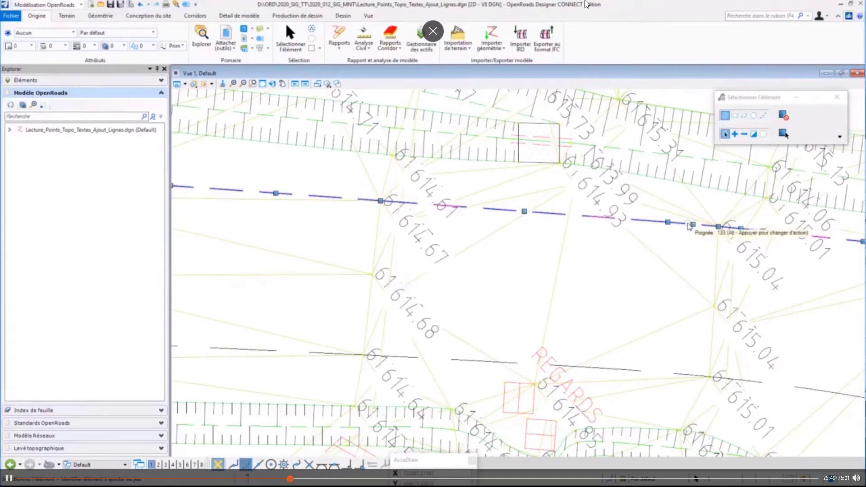
{"action": "scroll", "coordinate": [557, 211], "scroll_direction": "up", "scroll_amount": 2}
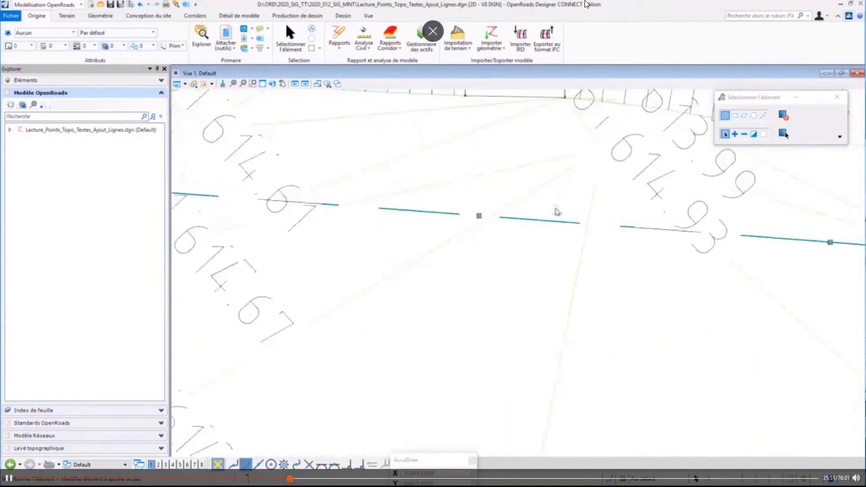
{"action": "left_click", "coordinate": [454, 340]}
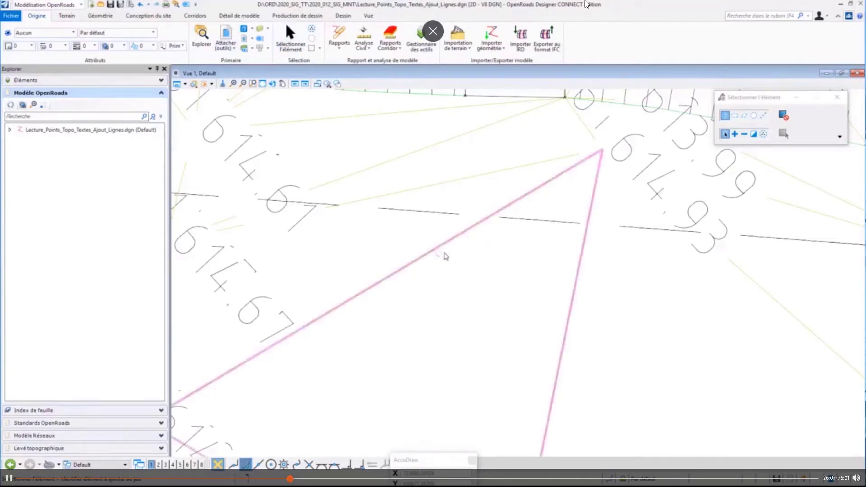
Step: Start a SmartLine with line segments and set the active level to E_Routes
{"action": "key", "text": "space"}
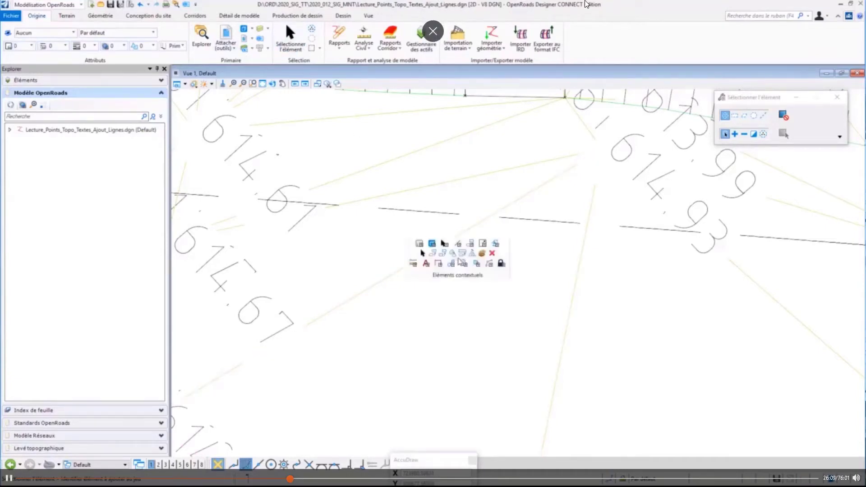
{"action": "key", "text": "shift+space"}
{"action": "left_click", "coordinate": [419, 235]}
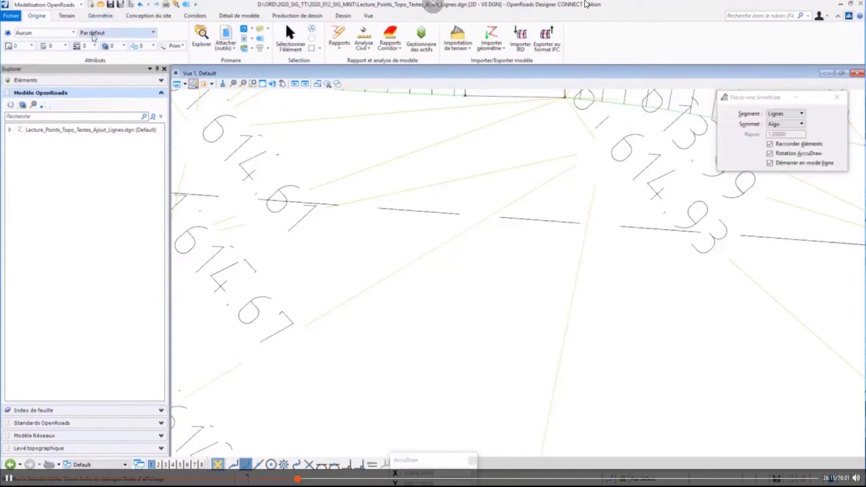
{"action": "left_click", "coordinate": [95, 36]}
{"action": "scroll", "coordinate": [115, 149], "scroll_direction": "up", "scroll_amount": 5}
{"action": "scroll", "coordinate": [115, 148], "scroll_direction": "down", "scroll_amount": 3}
{"action": "scroll", "coordinate": [115, 150], "scroll_direction": "down", "scroll_amount": 6}
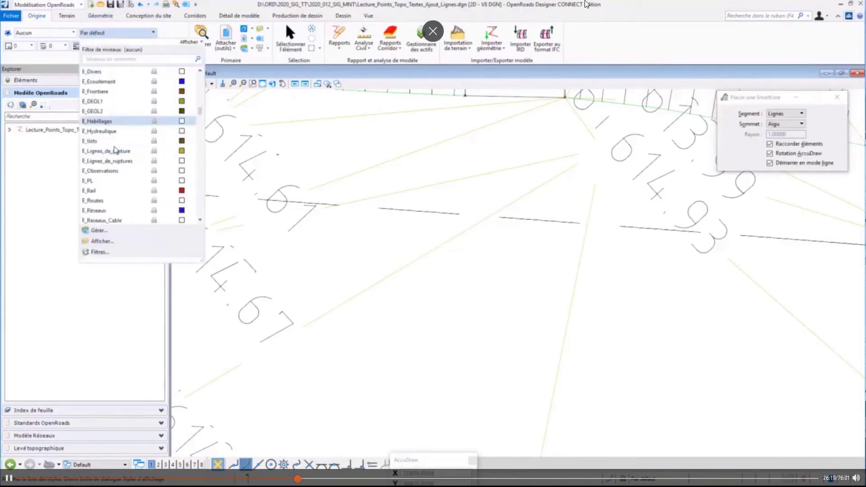
{"action": "left_click", "coordinate": [96, 110]}
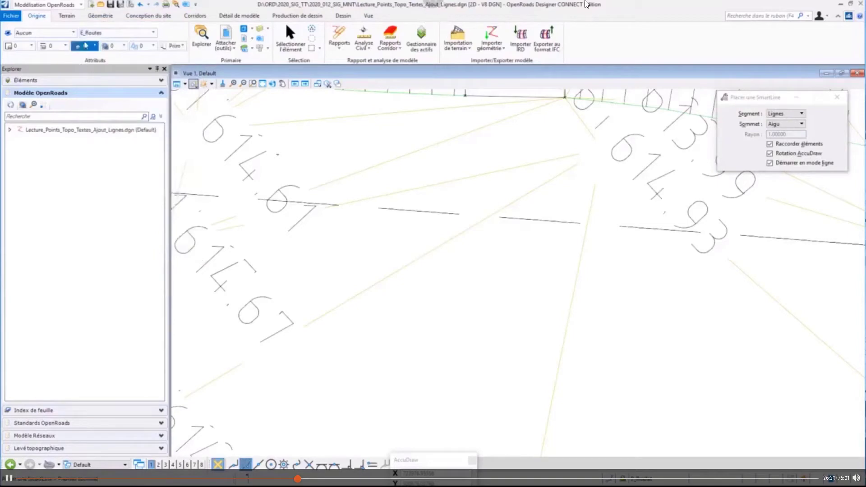
Step: Set the active line weight to 5 and the active colour to 1
{"action": "left_click", "coordinate": [86, 46]}
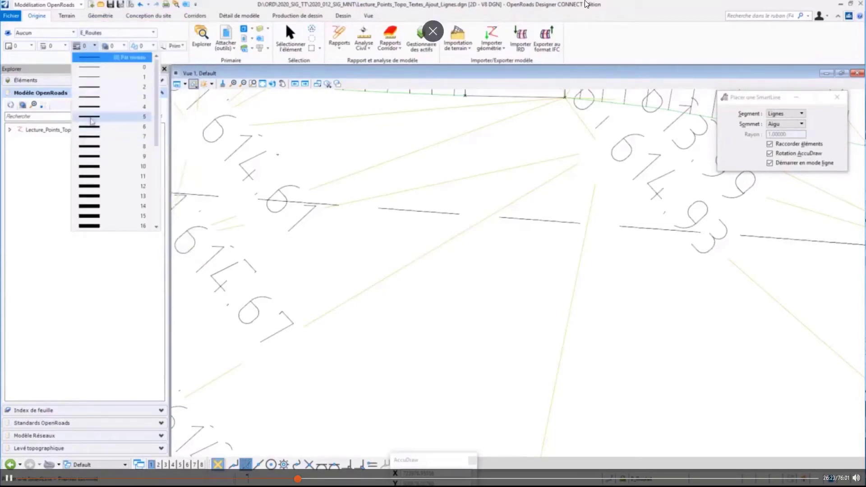
{"action": "left_click", "coordinate": [93, 117]}
{"action": "left_click", "coordinate": [18, 47]}
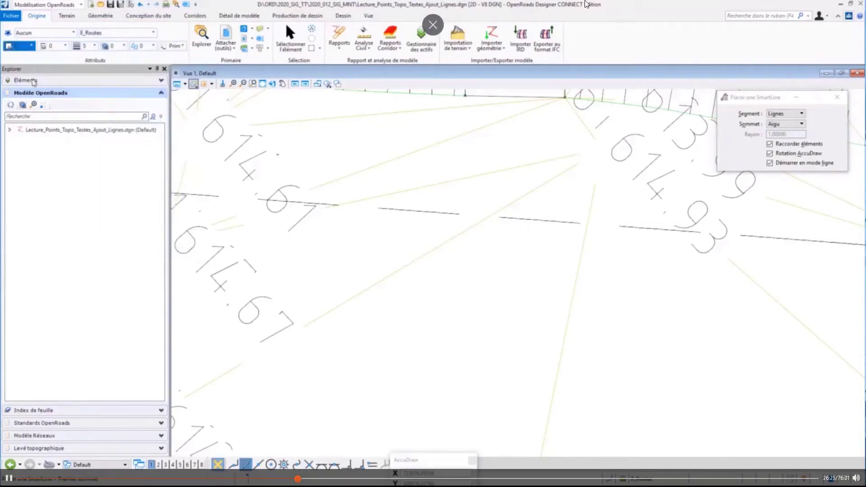
{"action": "left_click", "coordinate": [25, 94]}
Step: Draw a SmartLine along the upper dashed road edge, between the survey points at altitudes 614.67 and 615.04
{"action": "right_click", "coordinate": [414, 160]}
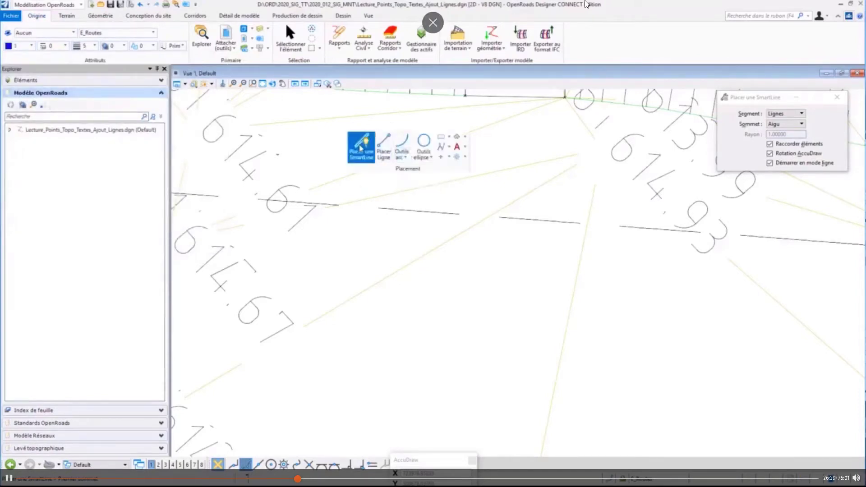
{"action": "left_click", "coordinate": [361, 148]}
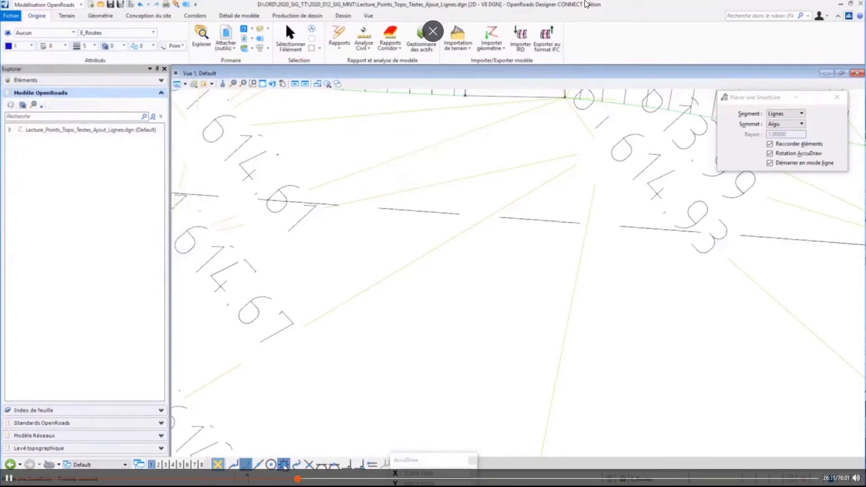
{"action": "scroll", "coordinate": [555, 274], "scroll_direction": "down", "scroll_amount": 1}
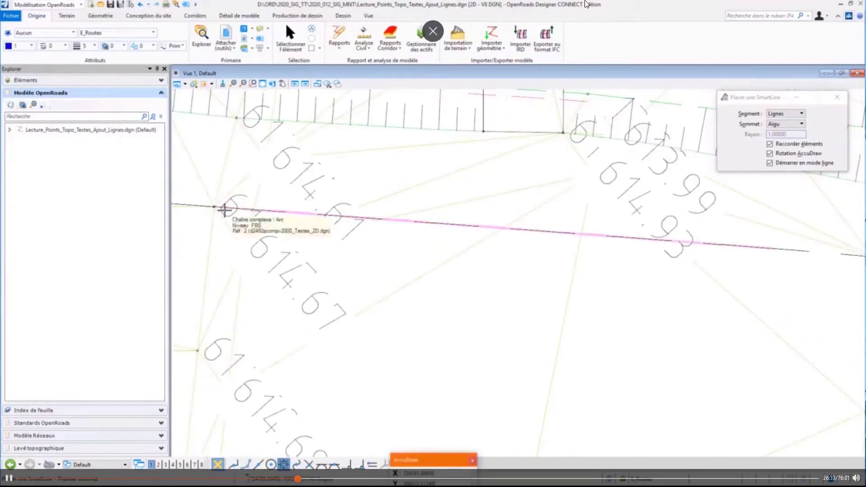
{"action": "left_click", "coordinate": [215, 206]}
{"action": "scroll", "coordinate": [289, 268], "scroll_direction": "down", "scroll_amount": 1}
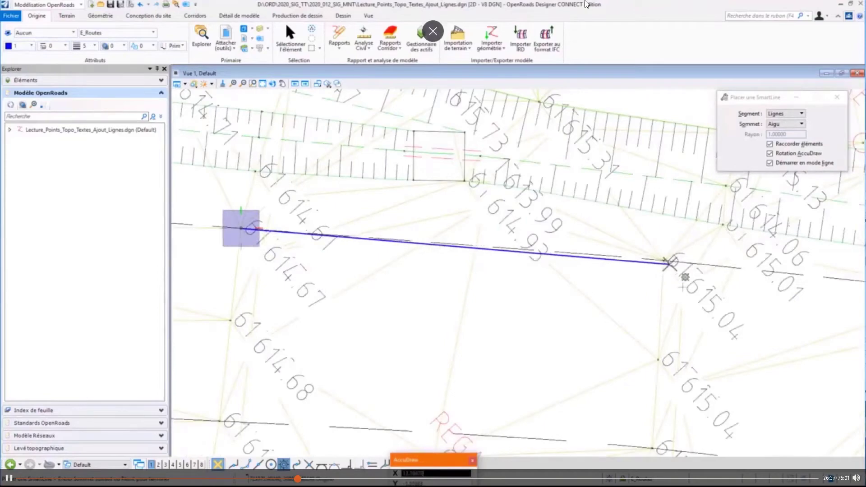
{"action": "left_click", "coordinate": [665, 259]}
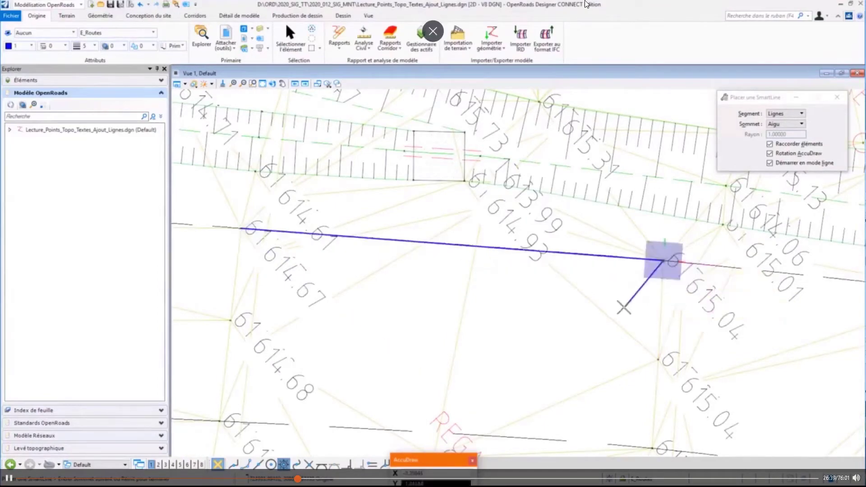
{"action": "scroll", "coordinate": [627, 302], "scroll_direction": "up", "scroll_amount": 2}
{"action": "scroll", "coordinate": [620, 242], "scroll_direction": "up", "scroll_amount": 1}
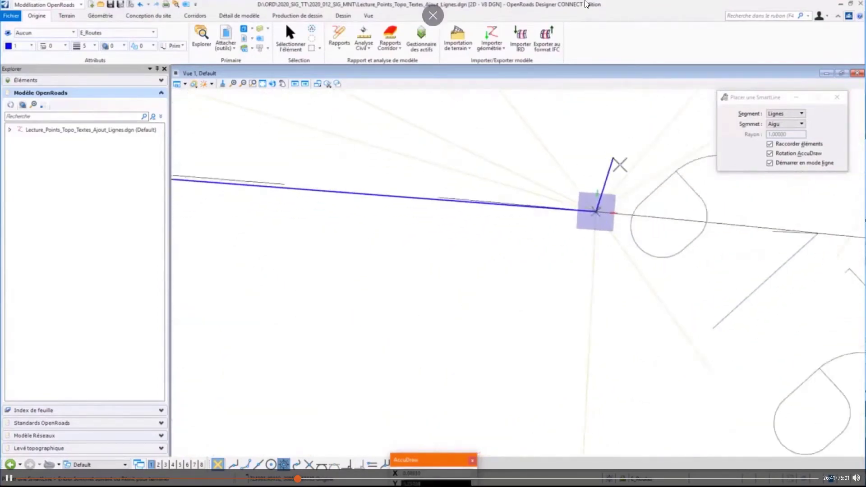
{"action": "scroll", "coordinate": [618, 183], "scroll_direction": "down", "scroll_amount": 2}
{"action": "scroll", "coordinate": [652, 155], "scroll_direction": "down", "scroll_amount": 1}
{"action": "right_click", "coordinate": [656, 153]}
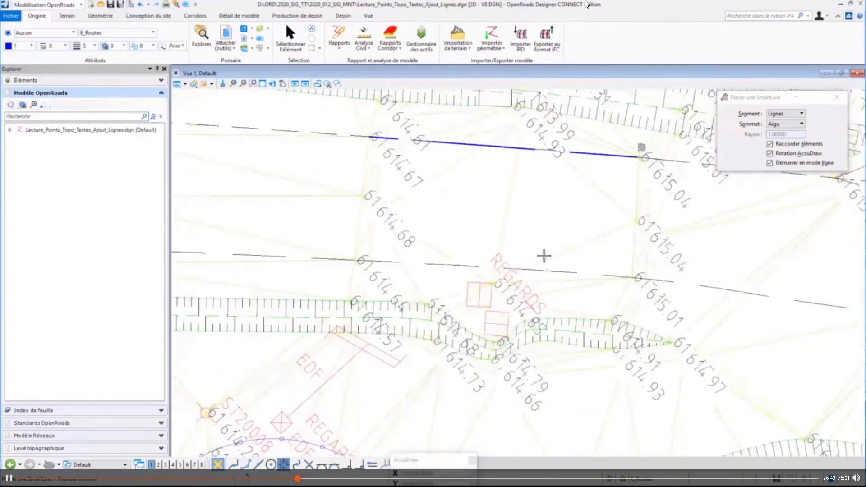
Step: Draw a second SmartLine along the lower dashed road edge, between the survey points at altitudes 614.64 and 615.01
{"action": "scroll", "coordinate": [383, 261], "scroll_direction": "up", "scroll_amount": 1}
{"action": "scroll", "coordinate": [294, 249], "scroll_direction": "up", "scroll_amount": 2}
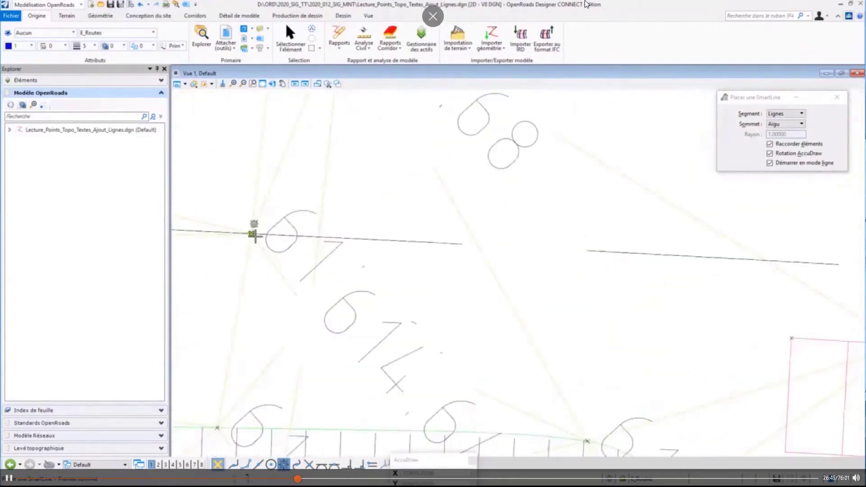
{"action": "left_click", "coordinate": [250, 232]}
{"action": "scroll", "coordinate": [251, 232], "scroll_direction": "down", "scroll_amount": 2}
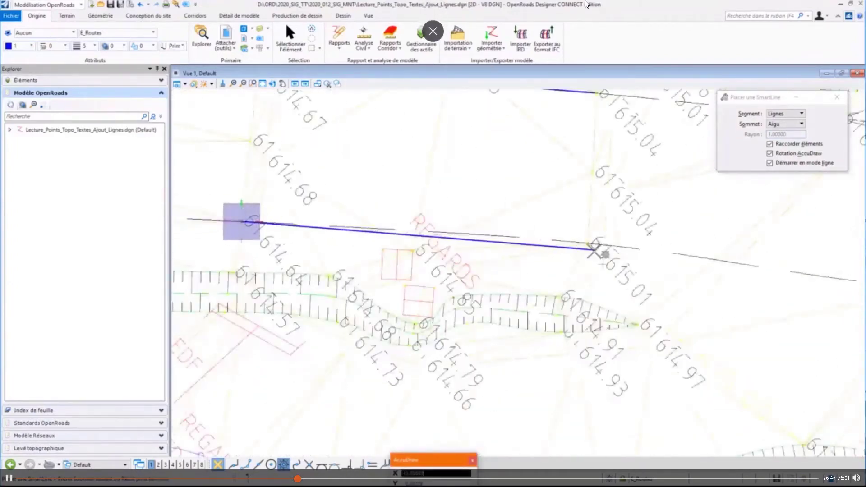
{"action": "scroll", "coordinate": [595, 248], "scroll_direction": "up", "scroll_amount": 3}
{"action": "left_click", "coordinate": [555, 247]}
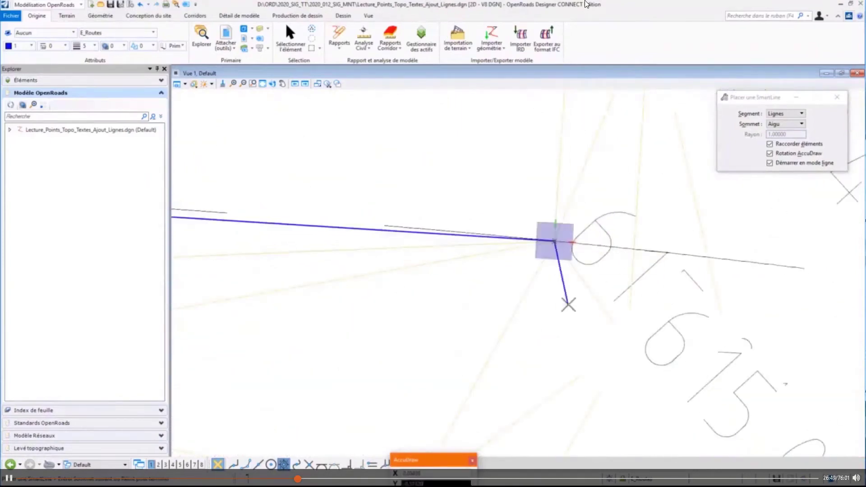
{"action": "right_click", "coordinate": [657, 223]}
{"action": "scroll", "coordinate": [657, 222], "scroll_direction": "down", "scroll_amount": 2}
{"action": "middle_click_drag", "start_coordinate": [517, 166], "coordinate": [491, 240]}
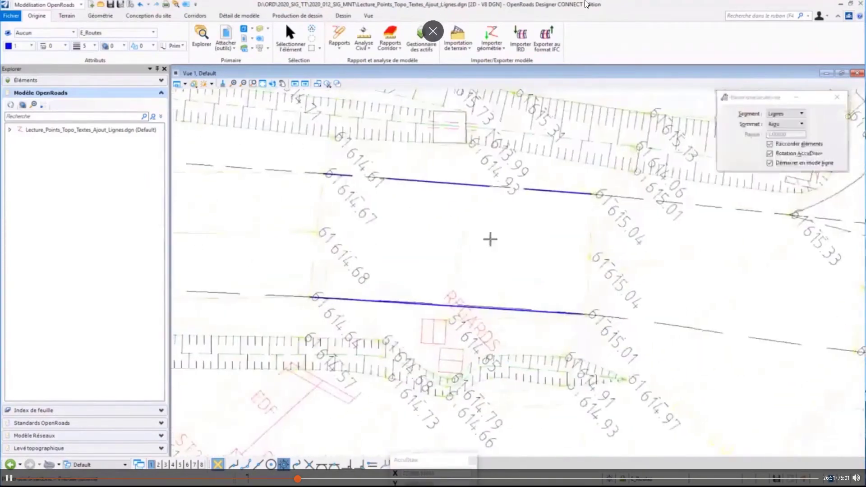
{"action": "key", "text": "Escape"}
{"action": "mouse_move", "coordinate": [467, 222]}
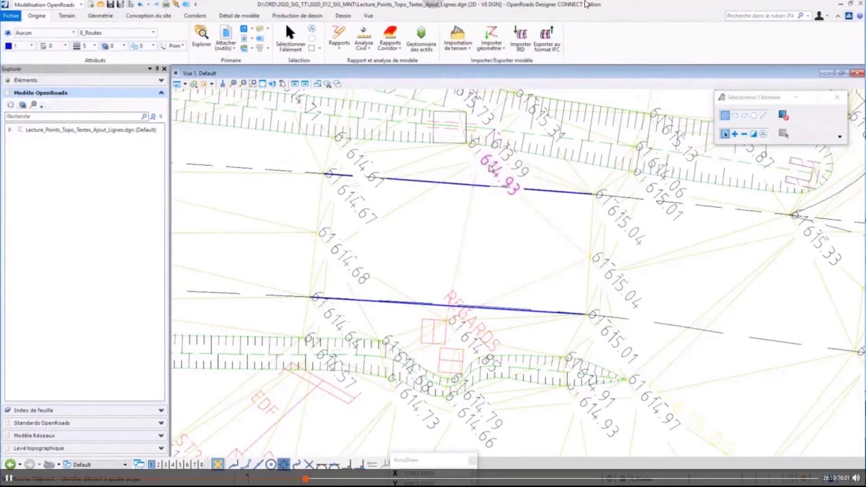
Step: Apply a profile from the terrain surface to both new road edge lines, using vertices, zero horizontal and vertical offsets and feature definition E_Chaussée
{"action": "mouse_move", "coordinate": [492, 168]}
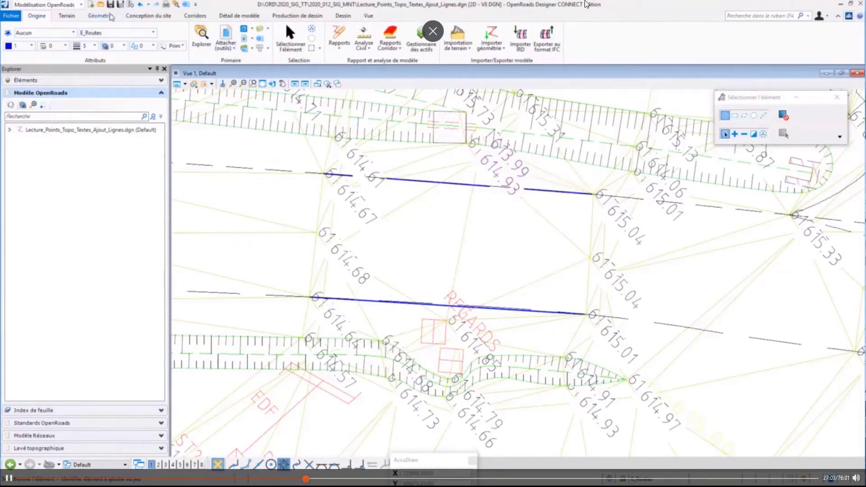
{"action": "left_click", "coordinate": [100, 16]}
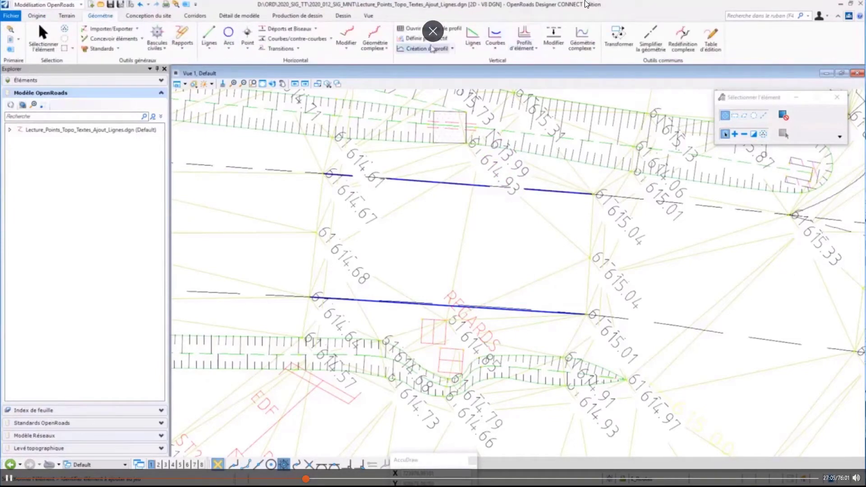
{"action": "left_click", "coordinate": [433, 50]}
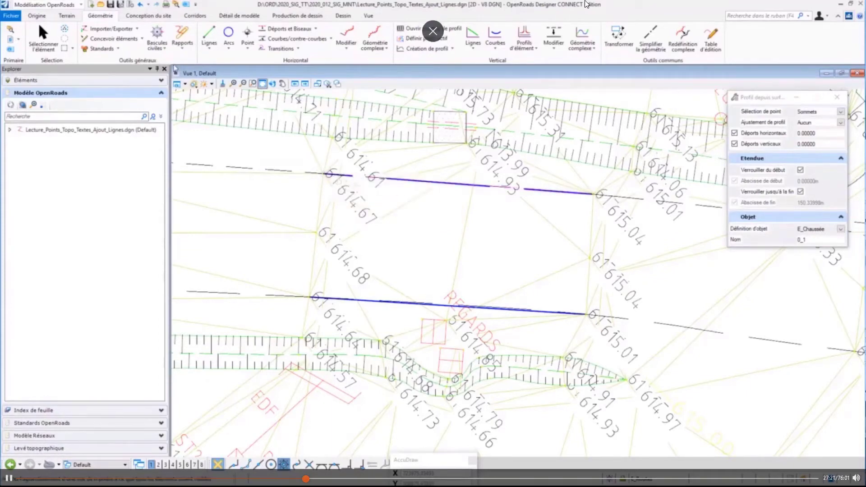
{"action": "left_click", "coordinate": [39, 27]}
{"action": "left_click", "coordinate": [453, 183]}
{"action": "left_click", "coordinate": [496, 309], "text": "ctrl"}
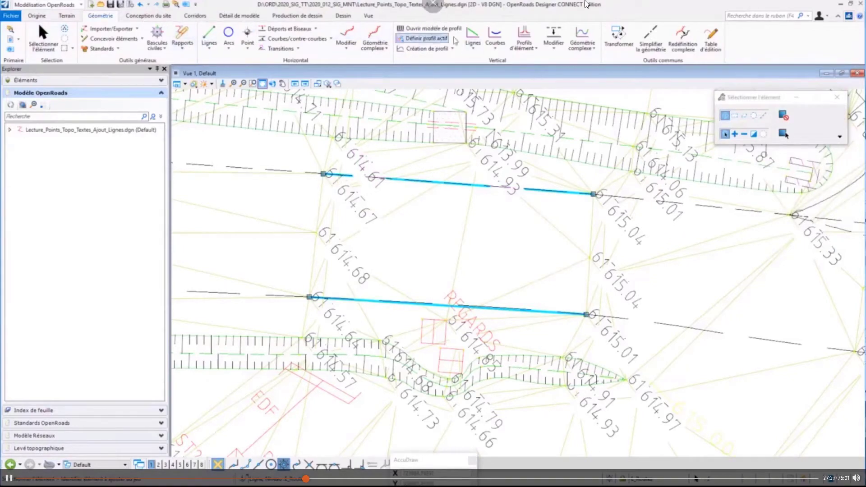
{"action": "left_click", "coordinate": [437, 50]}
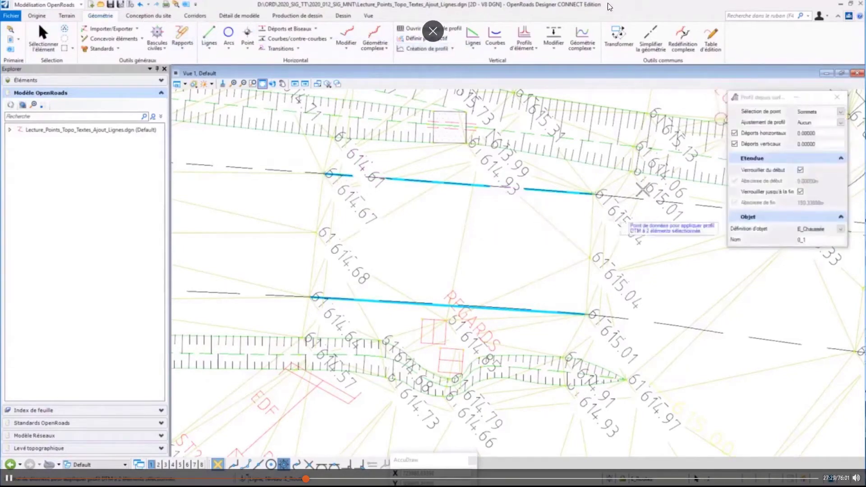
{"action": "left_click", "coordinate": [533, 239]}
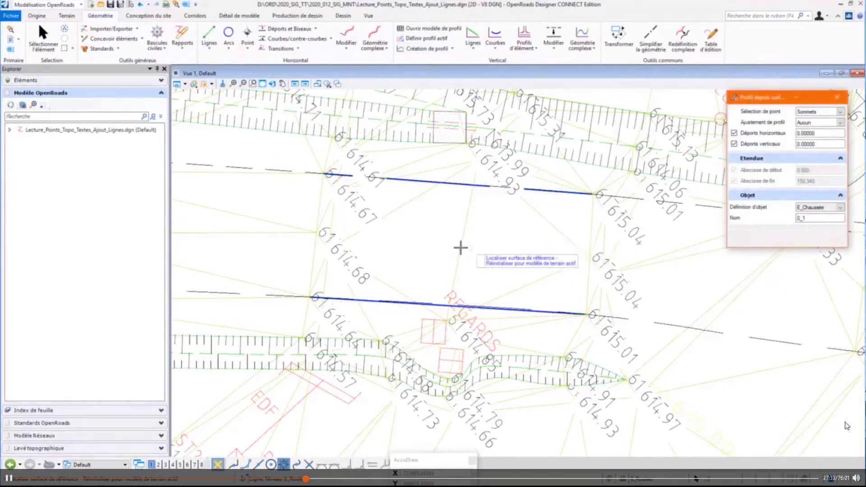
{"action": "left_click", "coordinate": [509, 245]}
{"action": "left_click", "coordinate": [507, 246]}
{"action": "left_click", "coordinate": [505, 248]}
{"action": "left_click", "coordinate": [507, 249]}
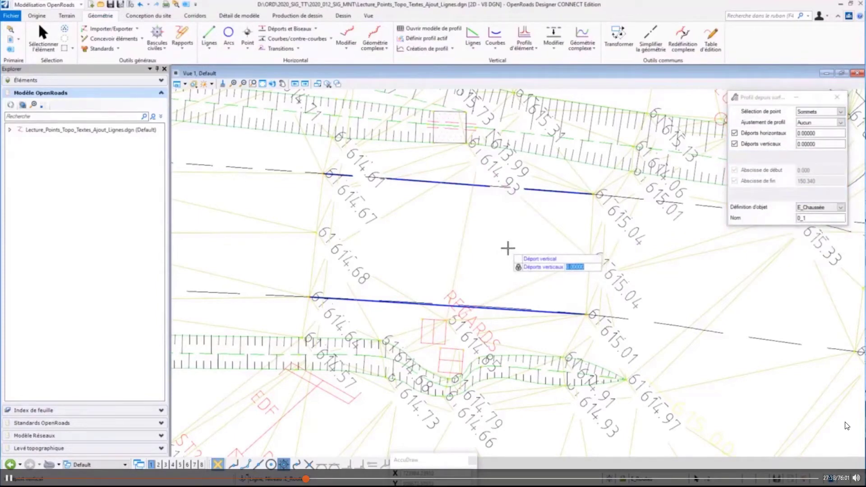
{"action": "left_click", "coordinate": [508, 247]}
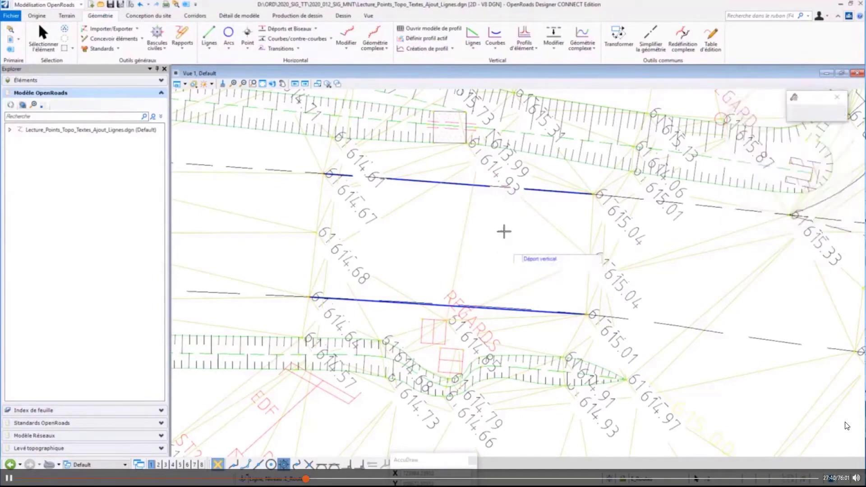
{"action": "left_click", "coordinate": [505, 233]}
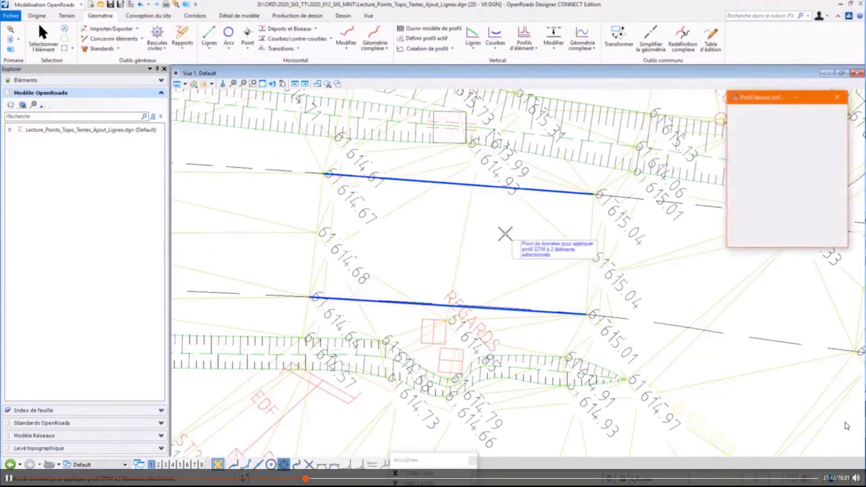
Step: Inspect the profiled road edge lines and return to the Default model of Lecture_Points_Topo_Textes.dgn
{"action": "scroll", "coordinate": [483, 205], "scroll_direction": "up", "scroll_amount": 2}
{"action": "scroll", "coordinate": [481, 196], "scroll_direction": "up", "scroll_amount": 2}
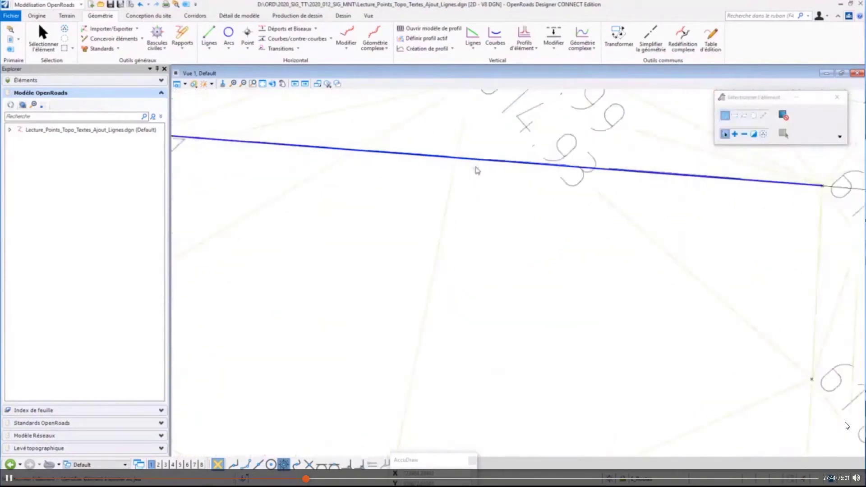
{"action": "scroll", "coordinate": [477, 167], "scroll_direction": "down", "scroll_amount": 4}
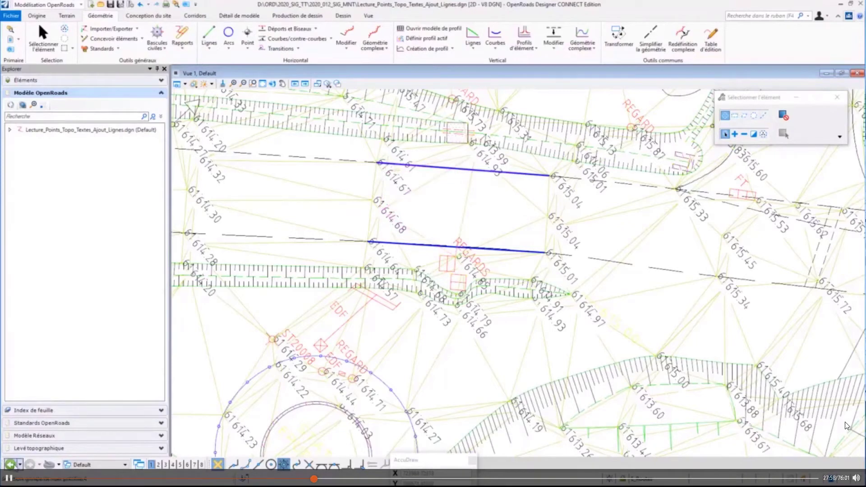
{"action": "left_click", "coordinate": [11, 465]}
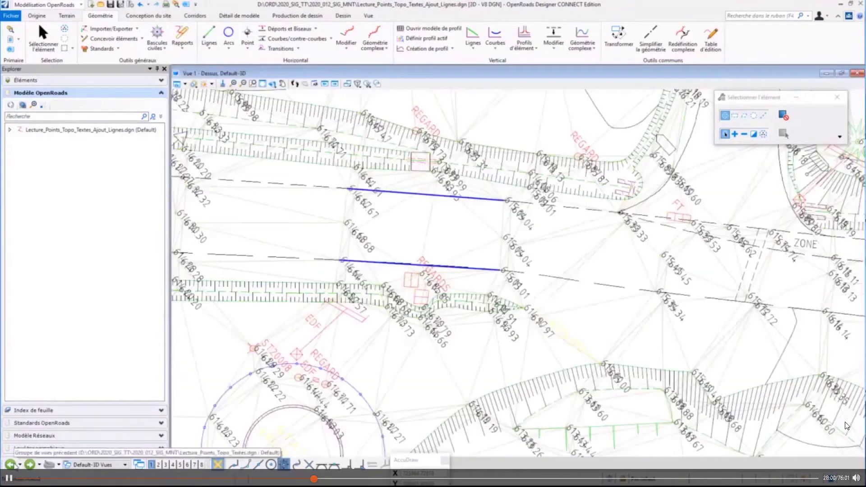
{"action": "left_click", "coordinate": [11, 465]}
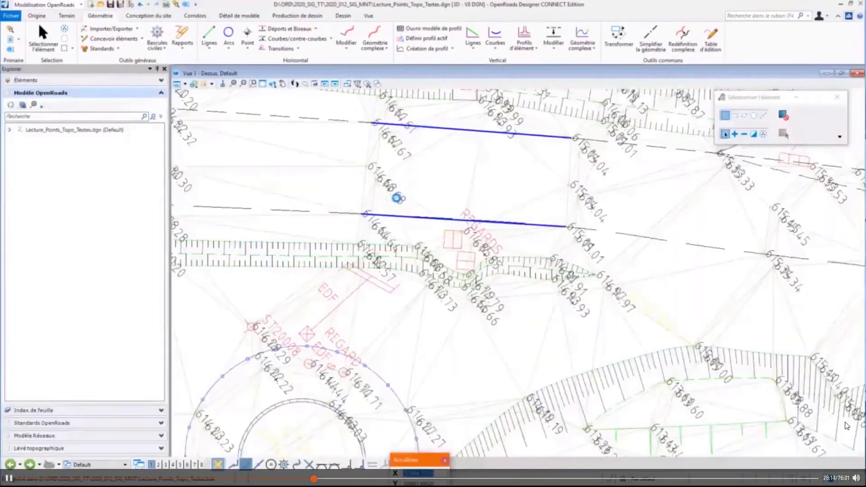
{"action": "scroll", "coordinate": [472, 162], "scroll_direction": "up", "scroll_amount": 3}
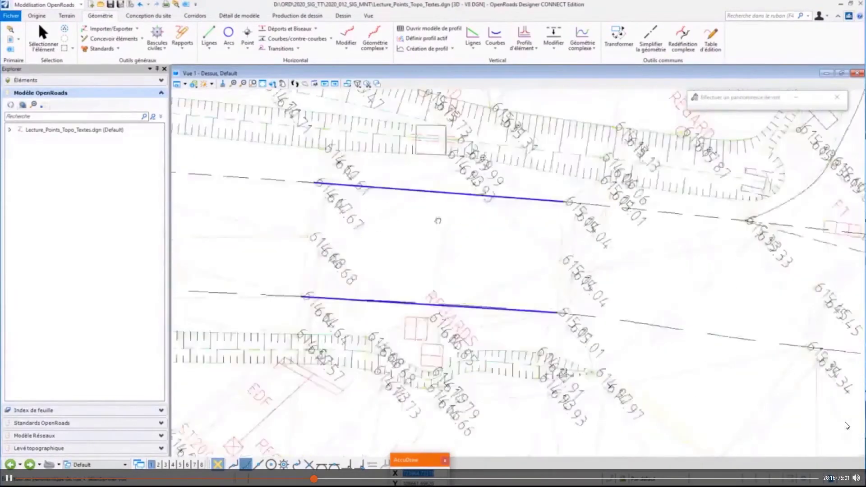
Step: Add both profiled road edge lines to the terrain model E_Triangles_1 as break lines (Ligne de rupture)
{"action": "mouse_move", "coordinate": [437, 192]}
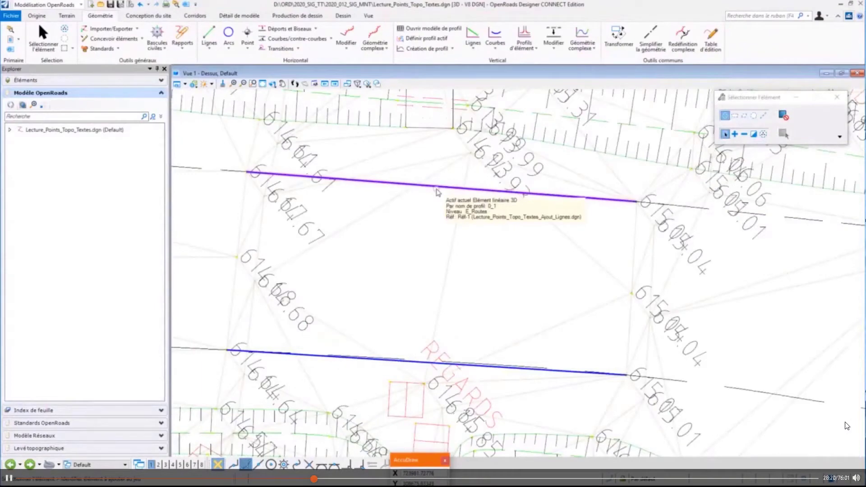
{"action": "left_click", "coordinate": [436, 189]}
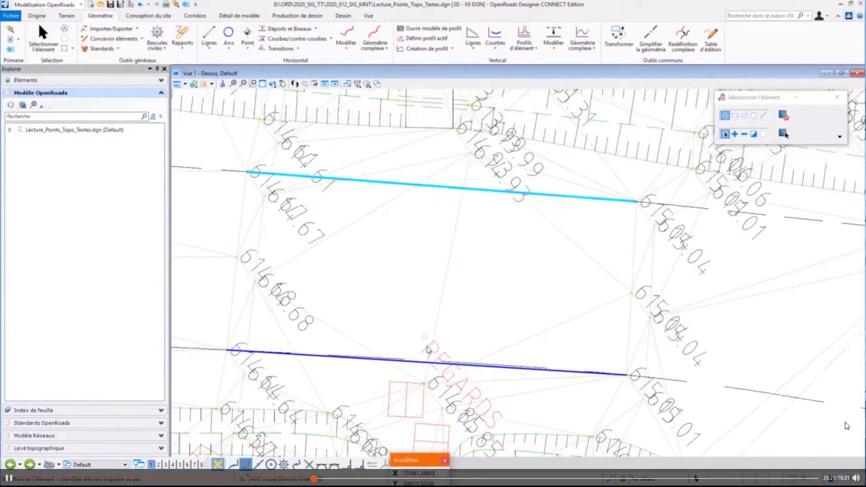
{"action": "left_click", "coordinate": [381, 365]}
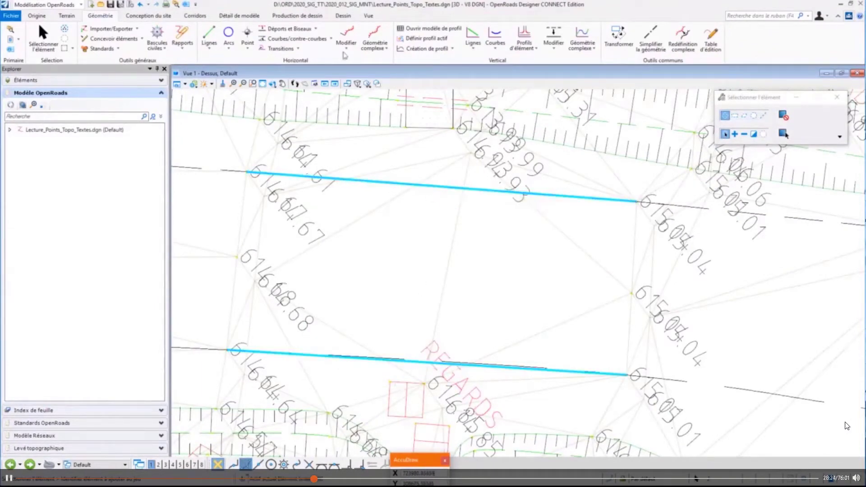
{"action": "left_click", "coordinate": [71, 16]}
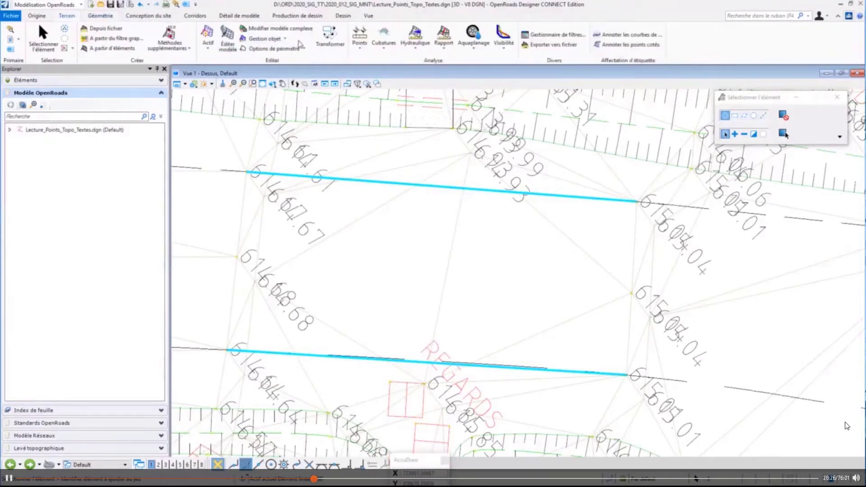
{"action": "left_click", "coordinate": [284, 40]}
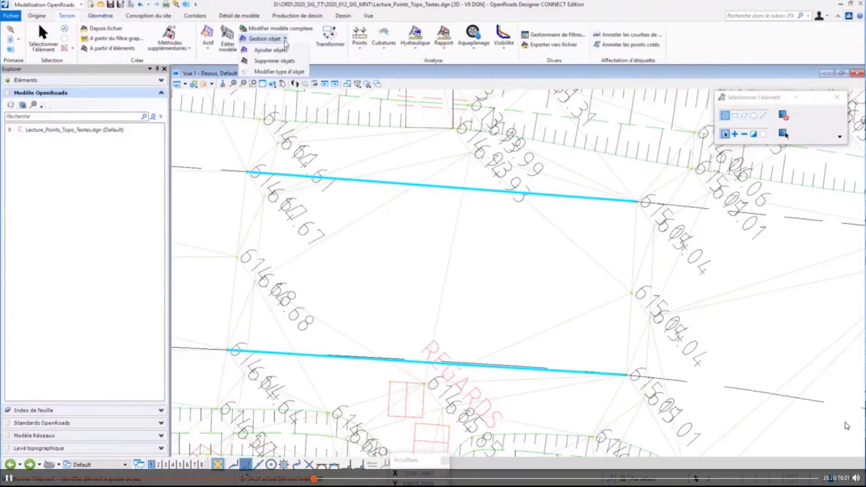
{"action": "left_click", "coordinate": [271, 50]}
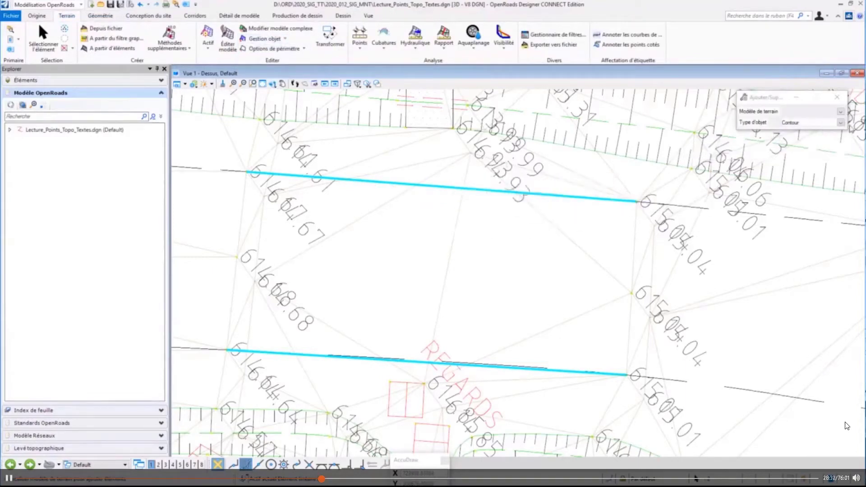
{"action": "left_click", "coordinate": [840, 122]}
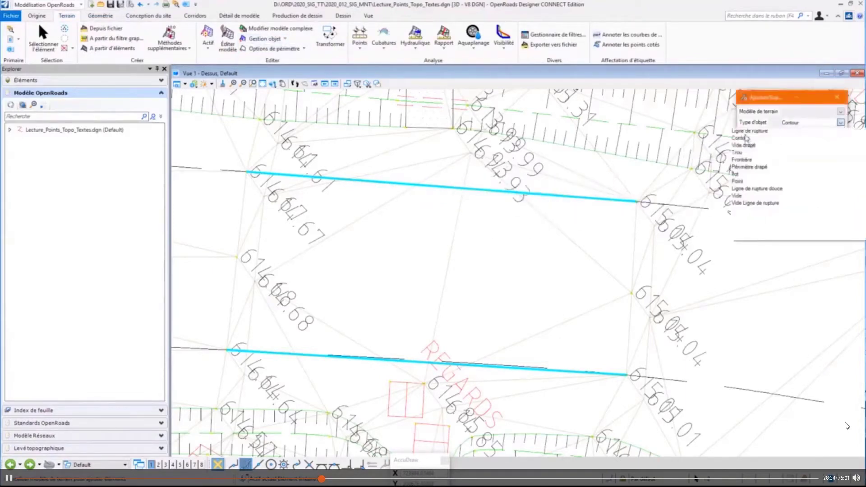
{"action": "left_click", "coordinate": [747, 131]}
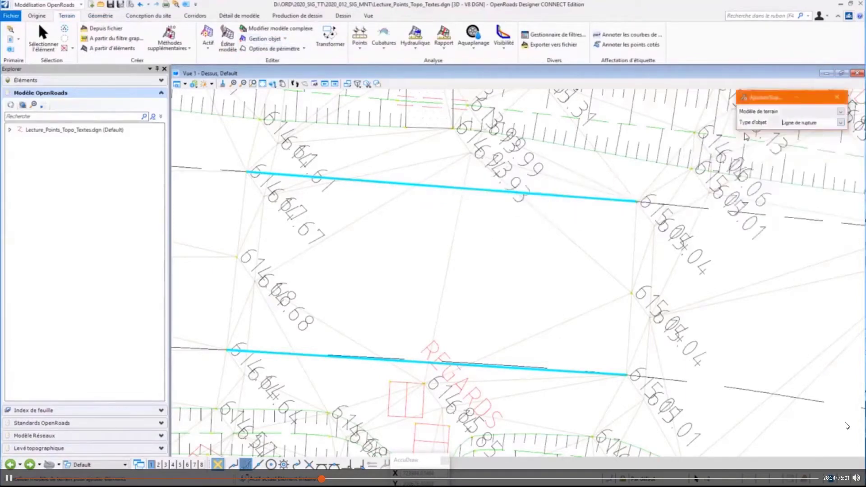
{"action": "left_click", "coordinate": [555, 232]}
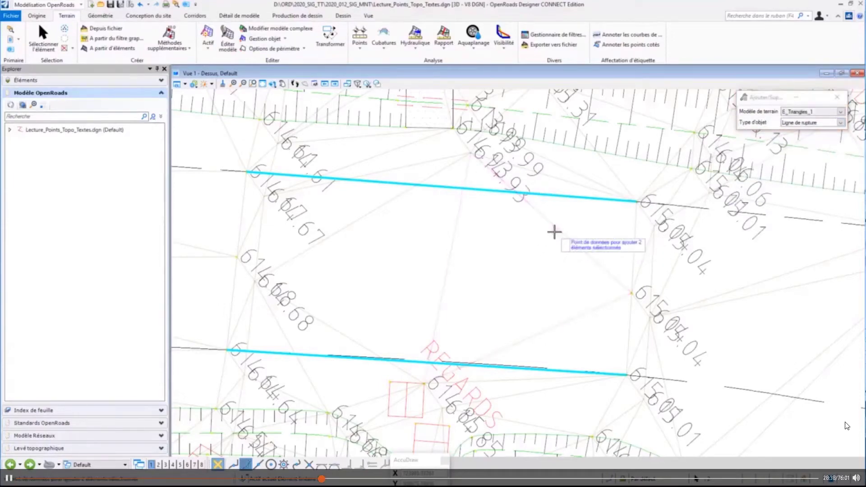
{"action": "left_click", "coordinate": [517, 235]}
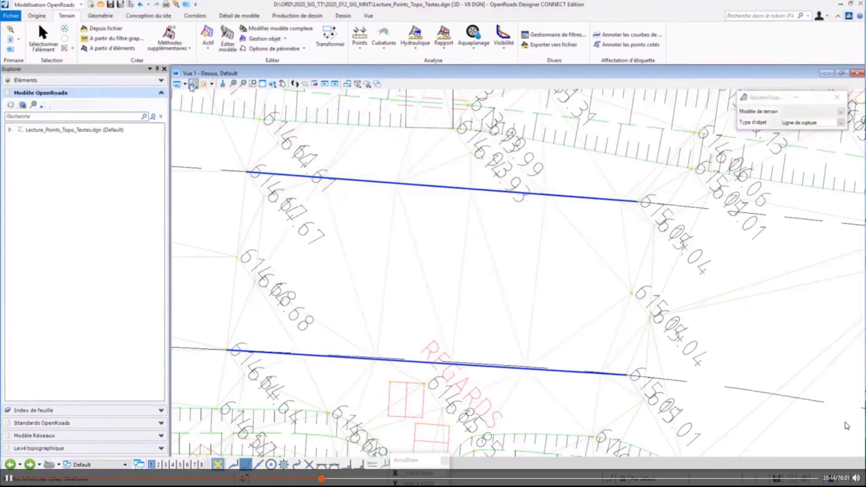
Step: Check the view's display attributes and inspect the terrain triangulation around the new road edge break lines
{"action": "left_click", "coordinate": [177, 84]}
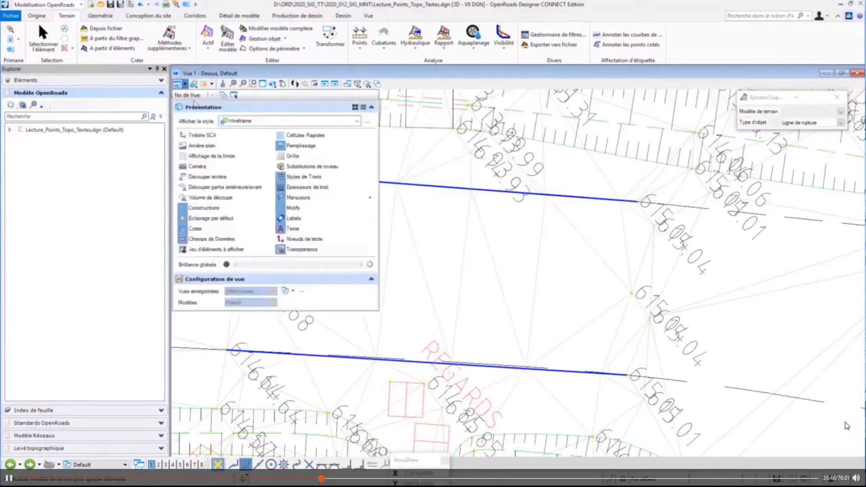
{"action": "key", "text": "Escape"}
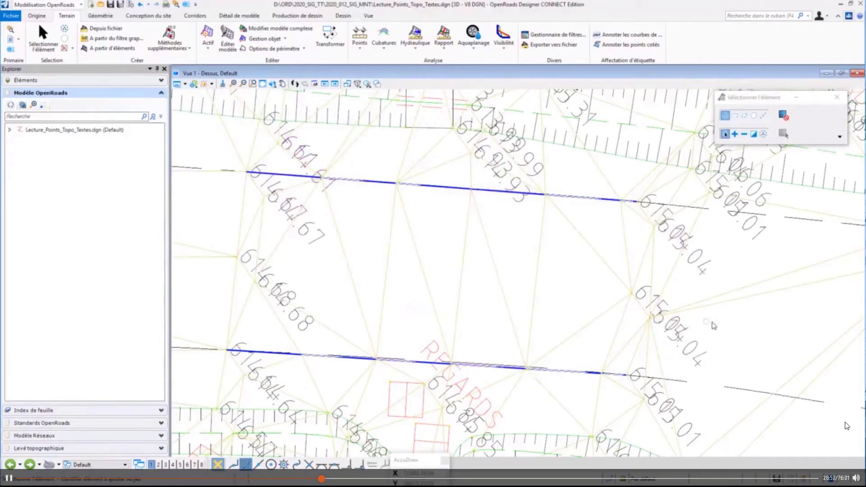
{"action": "scroll", "coordinate": [622, 202], "scroll_direction": "down", "scroll_amount": 5}
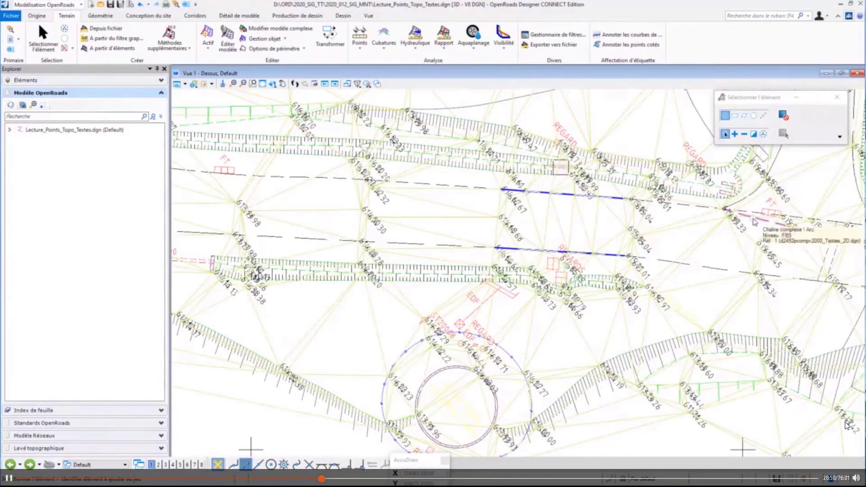
{"action": "scroll", "coordinate": [753, 220], "scroll_direction": "up", "scroll_amount": 2}
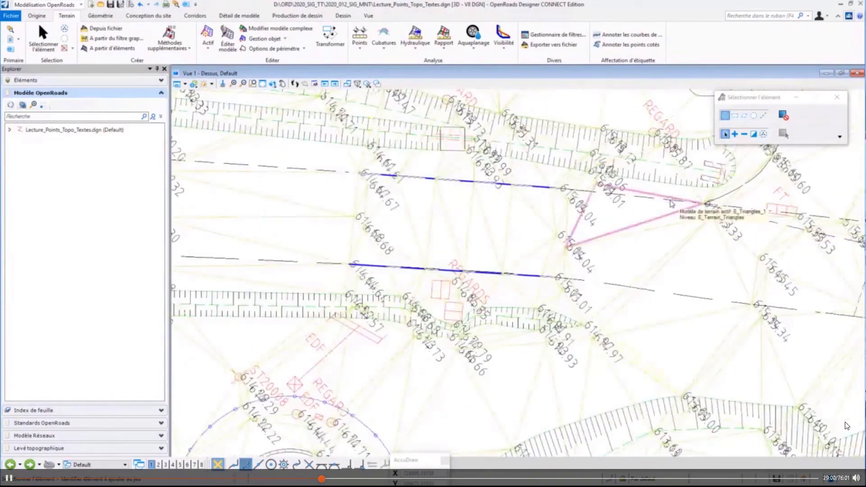
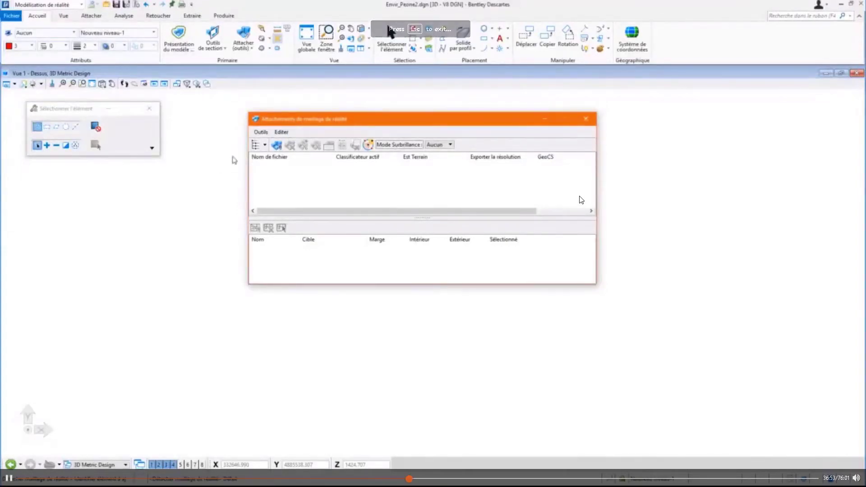
Step: Switch to Bentley Descartes and create a new scalable terrain mesh (*.3sm) file named peone
{"action": "left_click", "coordinate": [281, 132]}
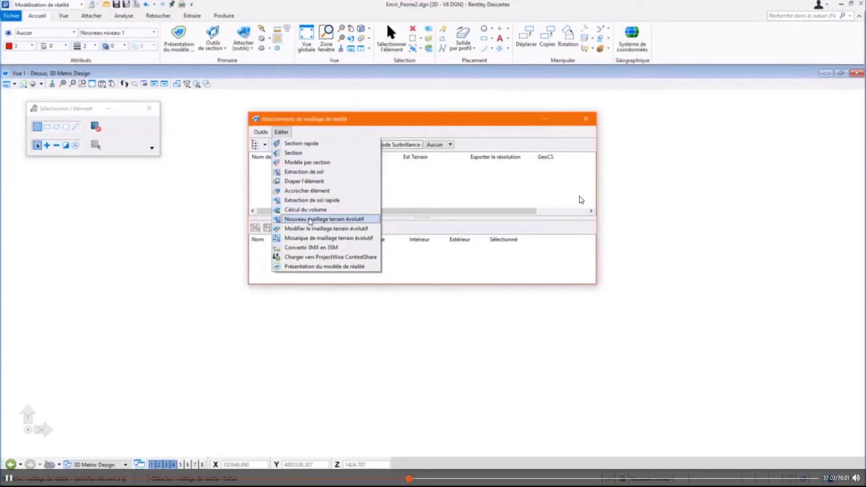
{"action": "left_click", "coordinate": [310, 219]}
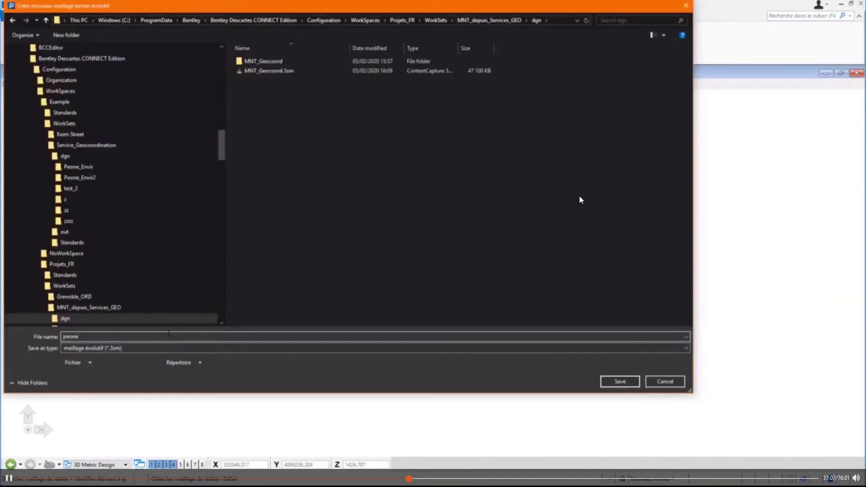
{"action": "type", "text": "peone"}
{"action": "key", "text": "Return"}
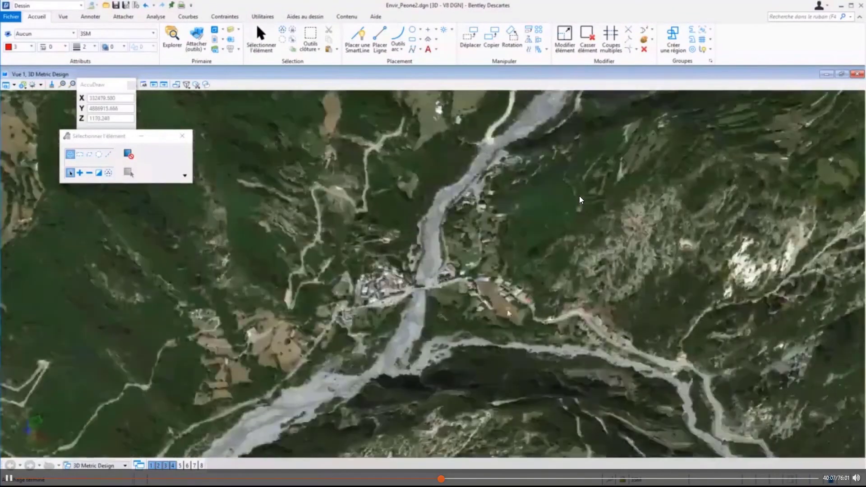
Step: Examine the relief of the textured Peone terrain mesh in 3D, then deselect it and refresh the view
{"action": "middle_click_drag", "start_coordinate": [579, 196], "coordinate": [392, 295], "text": "shift"}
{"action": "scroll", "coordinate": [392, 295], "scroll_direction": "down", "scroll_amount": 8}
{"action": "scroll", "coordinate": [393, 295], "scroll_direction": "down", "scroll_amount": 2}
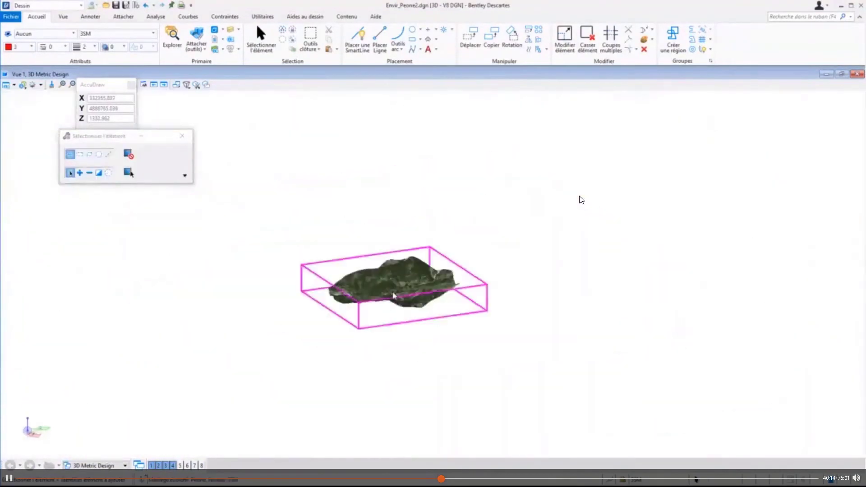
{"action": "scroll", "coordinate": [393, 296], "scroll_direction": "up", "scroll_amount": 5}
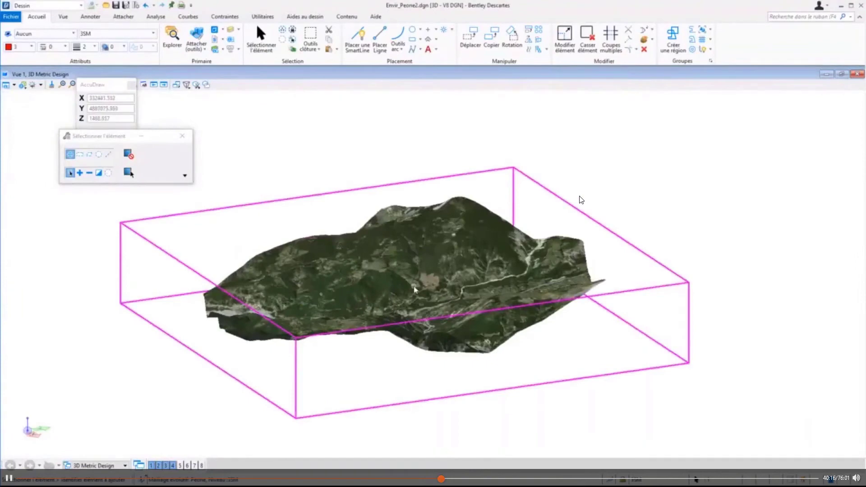
{"action": "scroll", "coordinate": [414, 290], "scroll_direction": "up", "scroll_amount": 3}
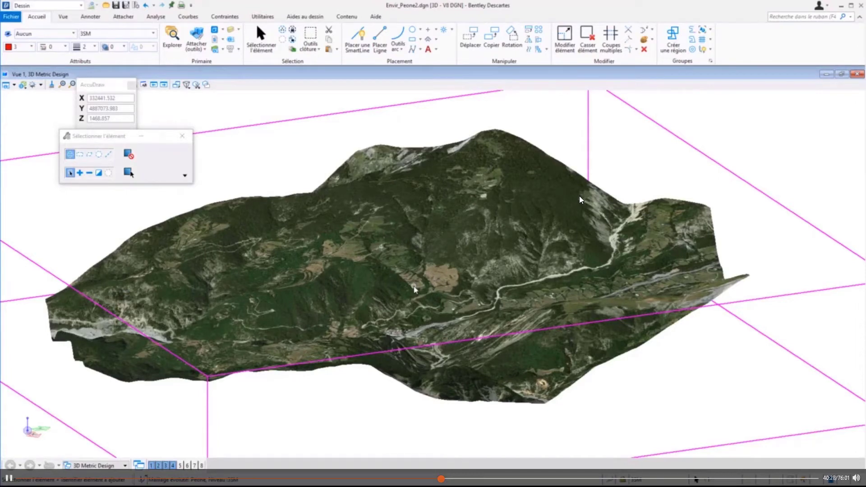
{"action": "left_click", "coordinate": [257, 93]}
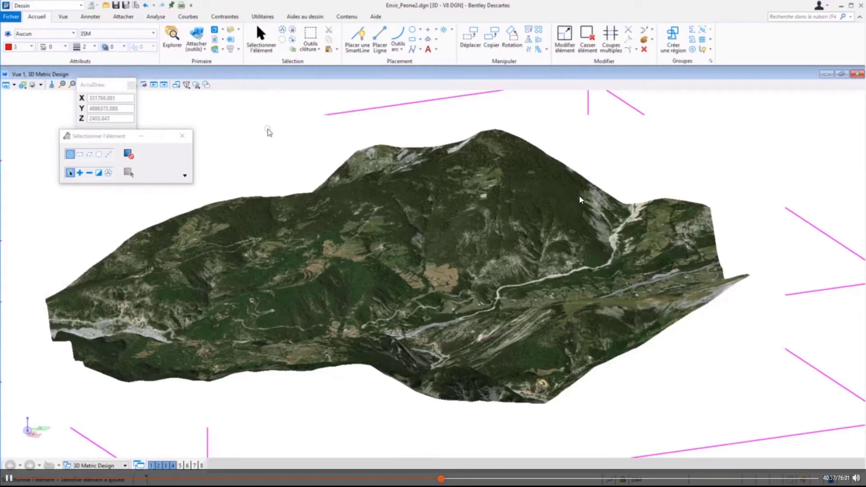
{"action": "left_click", "coordinate": [52, 85]}
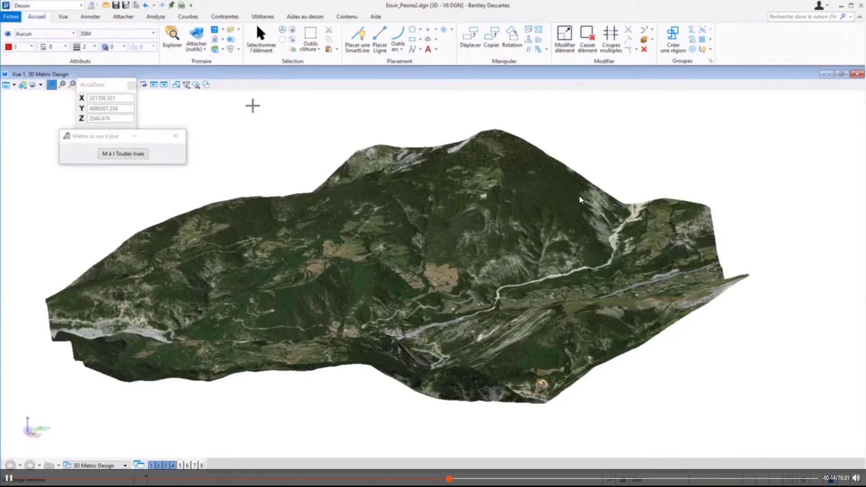
Step: Turn on the GE level in View 1 and compare its elements with the terrain mesh
{"action": "key", "text": "ctrl+e"}
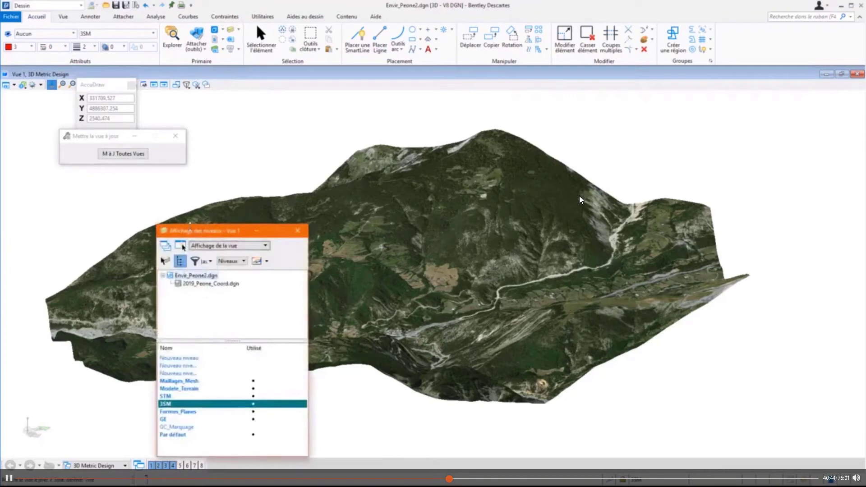
{"action": "left_click", "coordinate": [170, 420]}
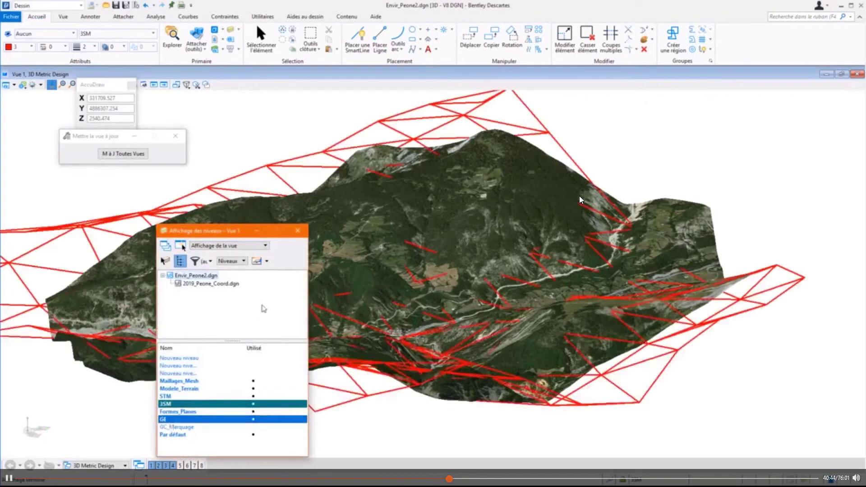
{"action": "left_click", "coordinate": [297, 231]}
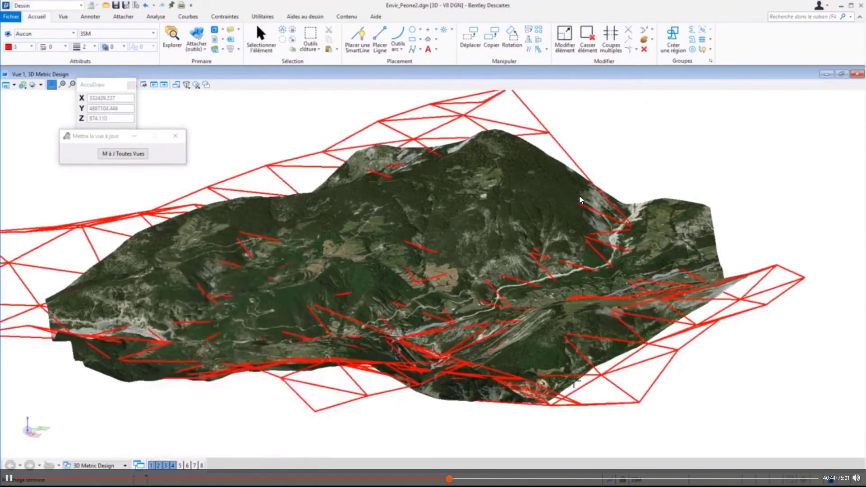
{"action": "middle_click_drag", "start_coordinate": [569, 382], "coordinate": [733, 315], "text": "shift"}
{"action": "right_click", "coordinate": [732, 315]}
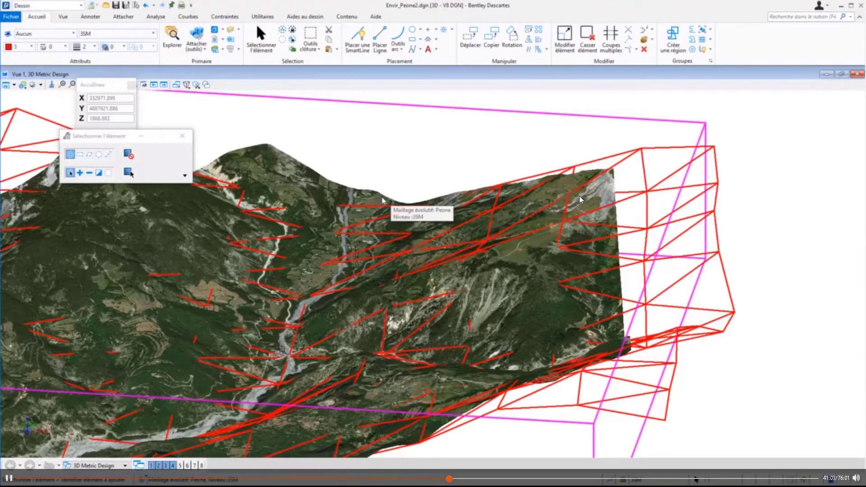
Step: Set the display style of the Peone.3sm mesh to Filaire and deselect the mesh
{"action": "left_click", "coordinate": [579, 197]}
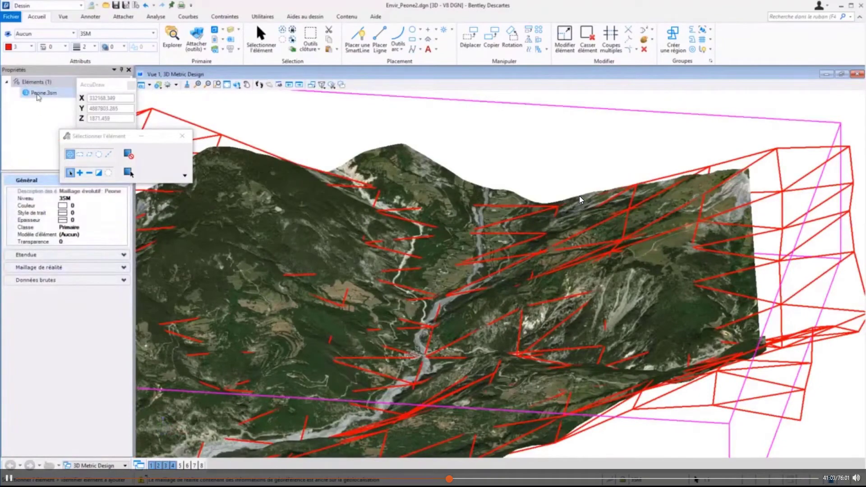
{"action": "left_click", "coordinate": [44, 93]}
{"action": "left_click", "coordinate": [42, 267]}
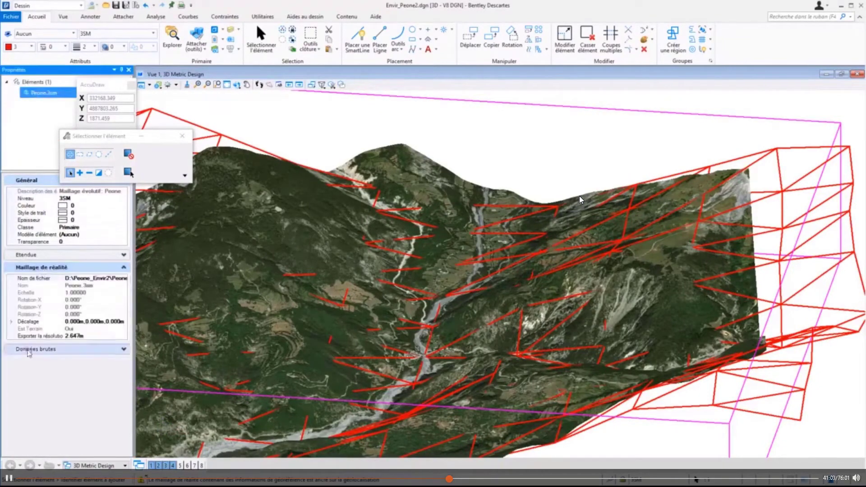
{"action": "left_click", "coordinate": [33, 348]}
{"action": "key", "text": "Up"}
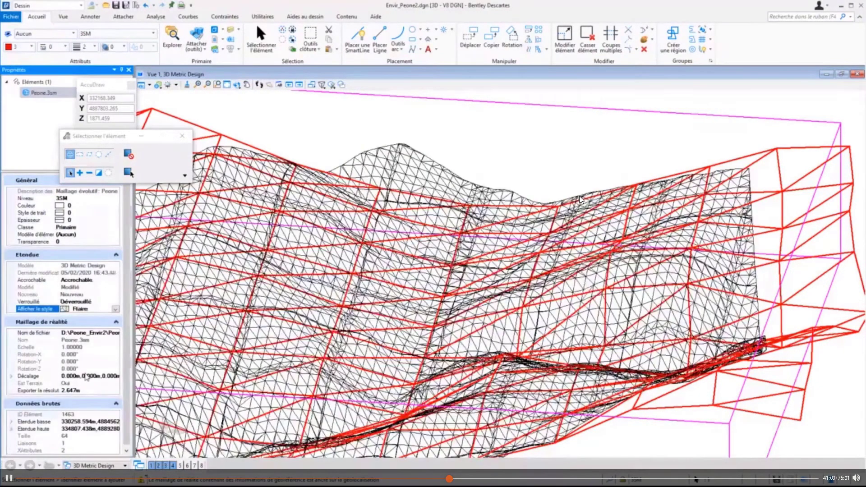
{"action": "scroll", "coordinate": [579, 195], "scroll_direction": "down", "scroll_amount": 3}
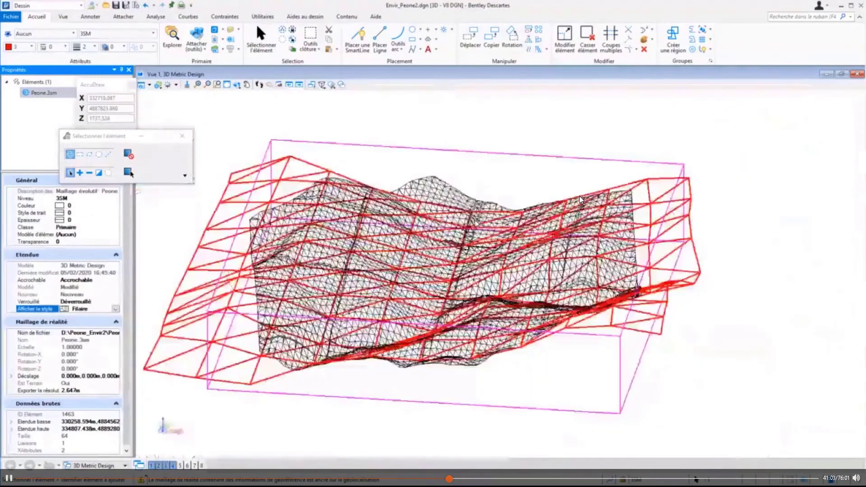
{"action": "left_click", "coordinate": [697, 370]}
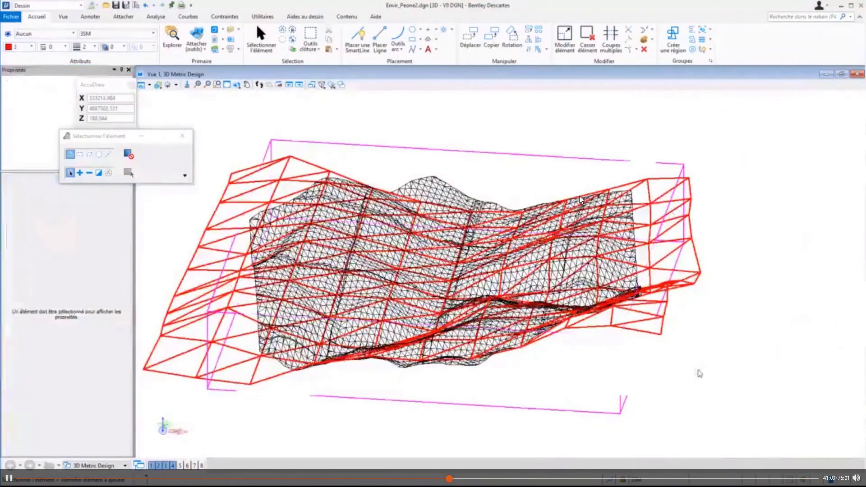
{"action": "middle_click_drag", "start_coordinate": [652, 371], "coordinate": [383, 359], "text": "shift"}
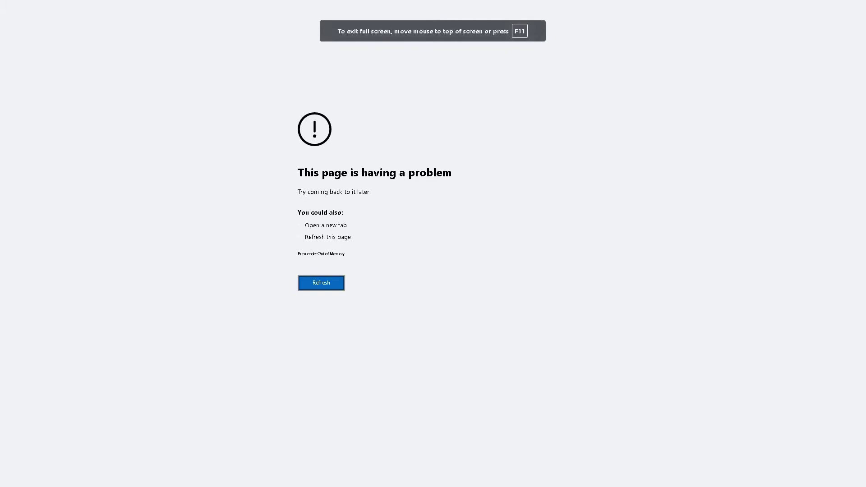
{"action": "key", "text": "F5"}
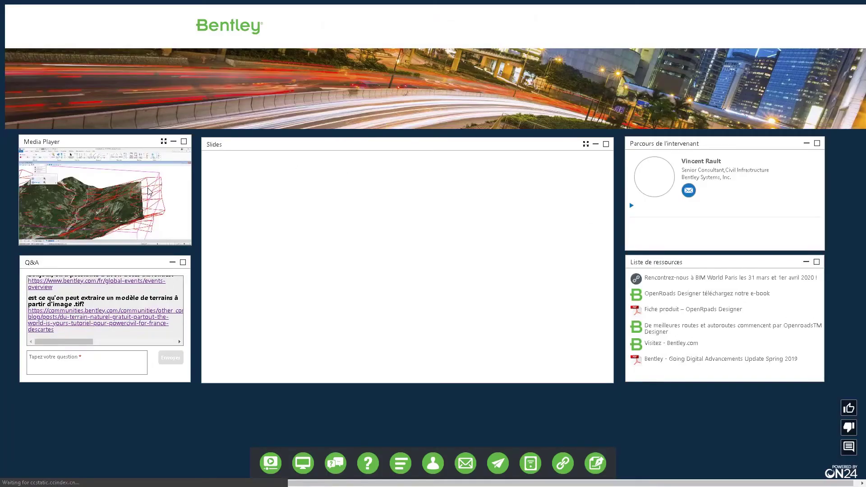
{"action": "left_click", "coordinate": [183, 141]}
{"action": "left_click", "coordinate": [789, 8]}
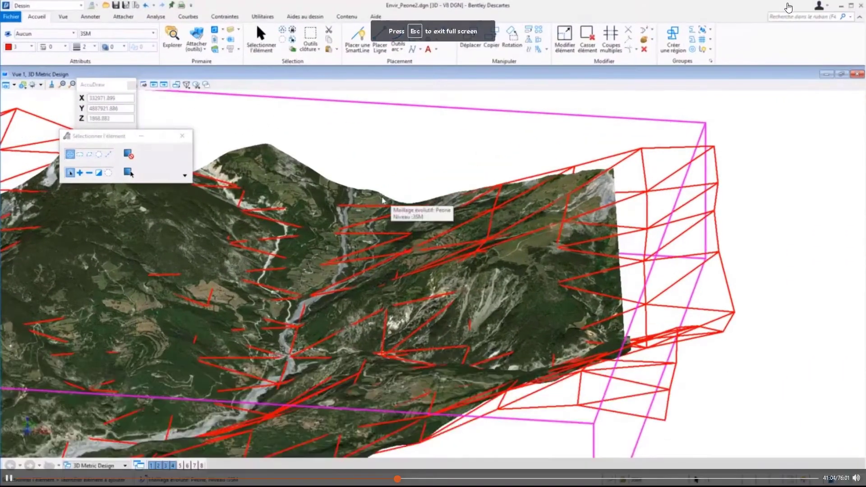